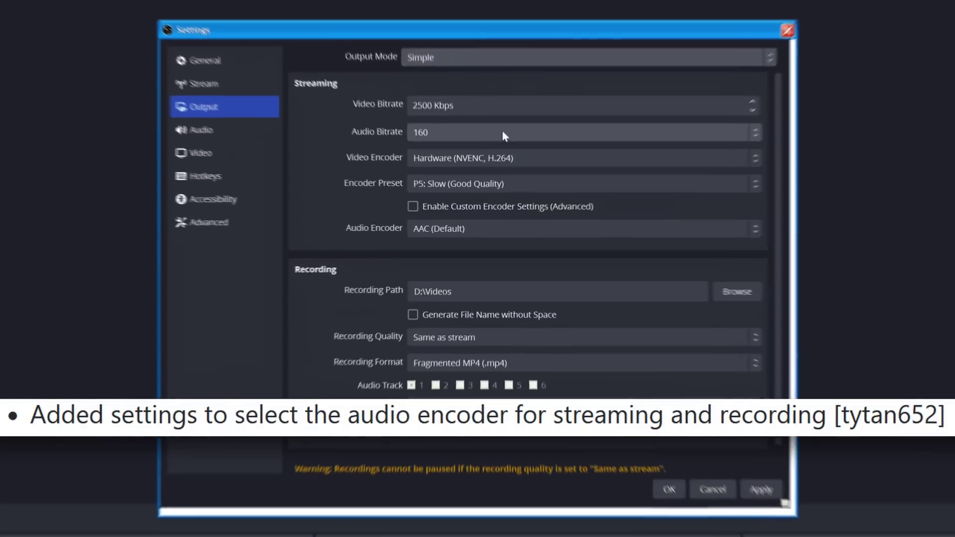
# - Keep AAC (Default) as the streaming audio encoder after reviewing the choices
pyautogui.click(457, 227)
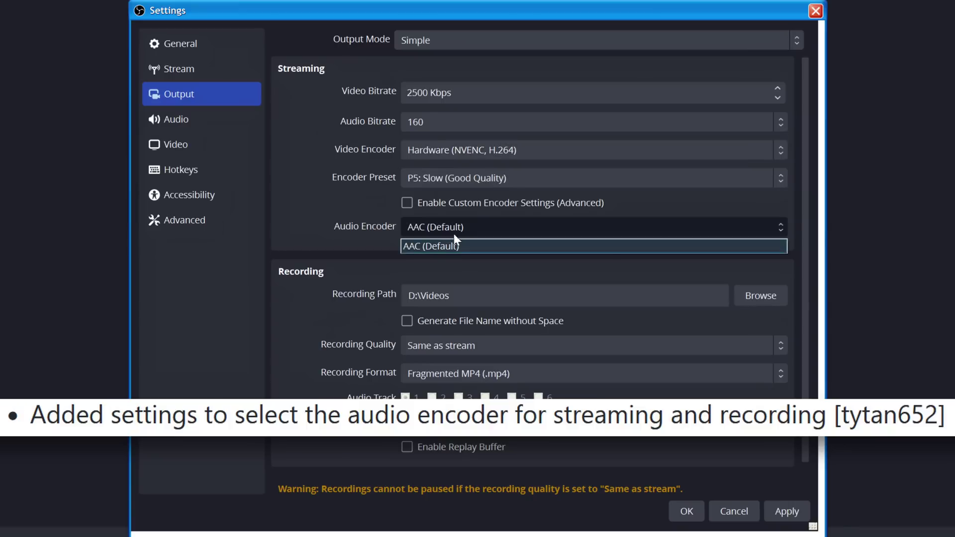
pyautogui.click(450, 246)
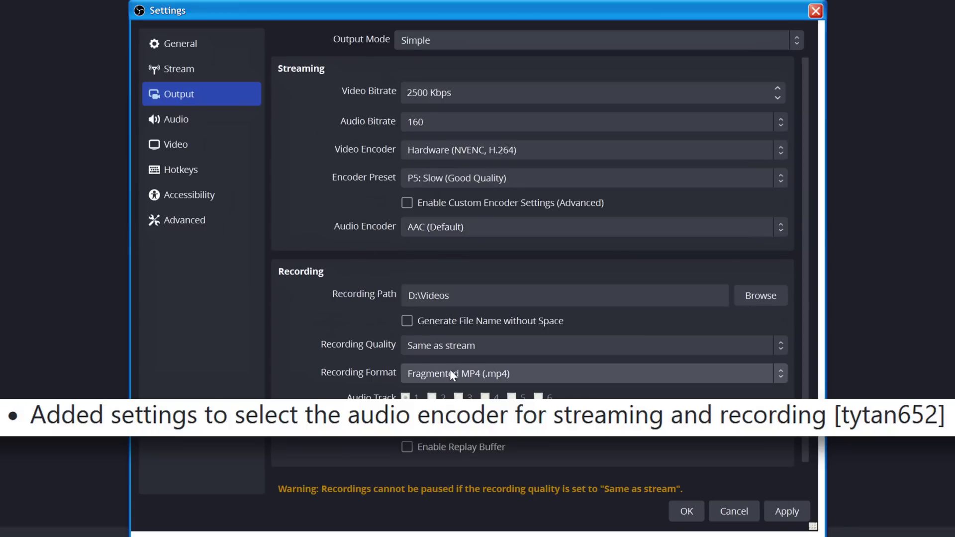
pyautogui.click(416, 229)
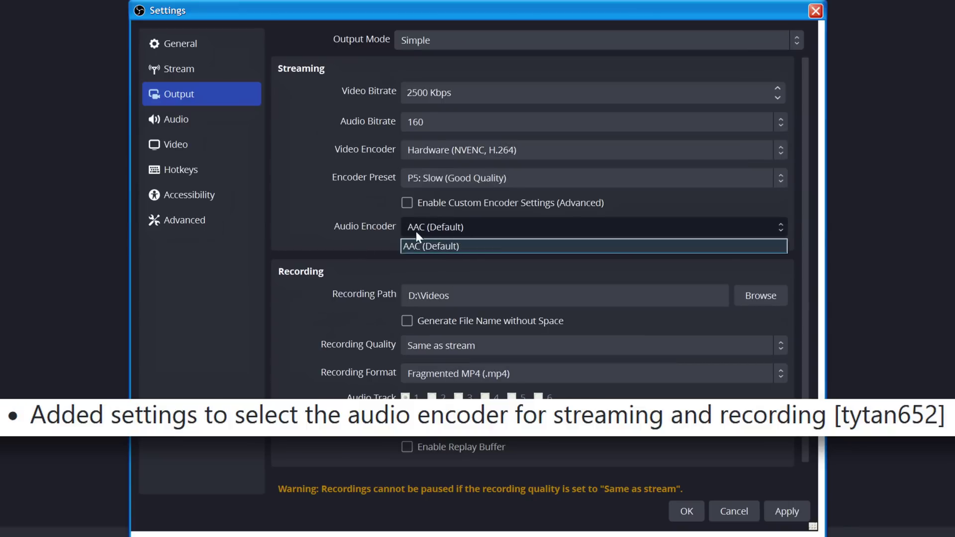
# - Set Recording Quality to Indistinguishable Quality, Large File Size, keeping AAC (Default) recording audio
pyautogui.click(328, 236)
pyautogui.scroll(-2, 350, 327)
pyautogui.click(487, 396)
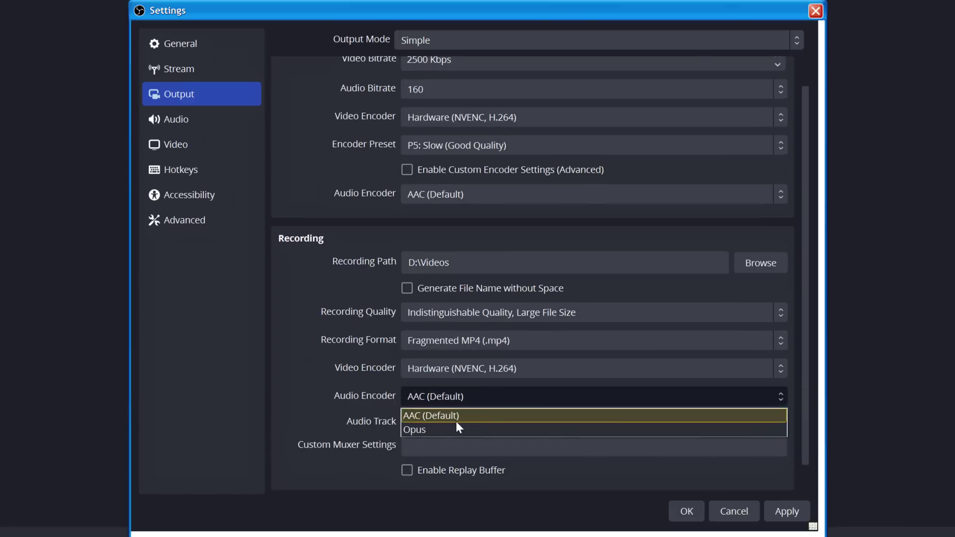
pyautogui.click(426, 414)
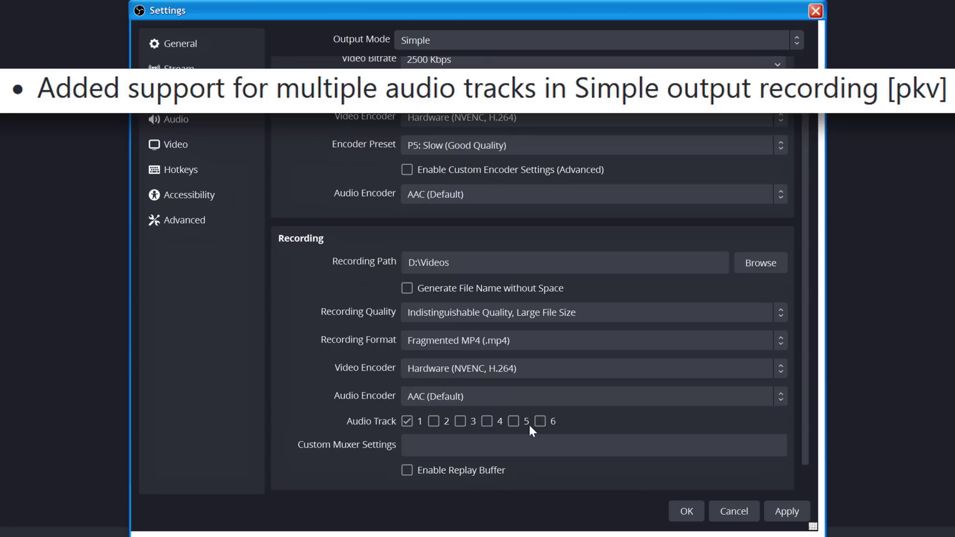
# - Switch Output Mode to Advanced and view the Recording tab's lossless audio encoders
pyautogui.click(478, 44)
pyautogui.click(447, 62)
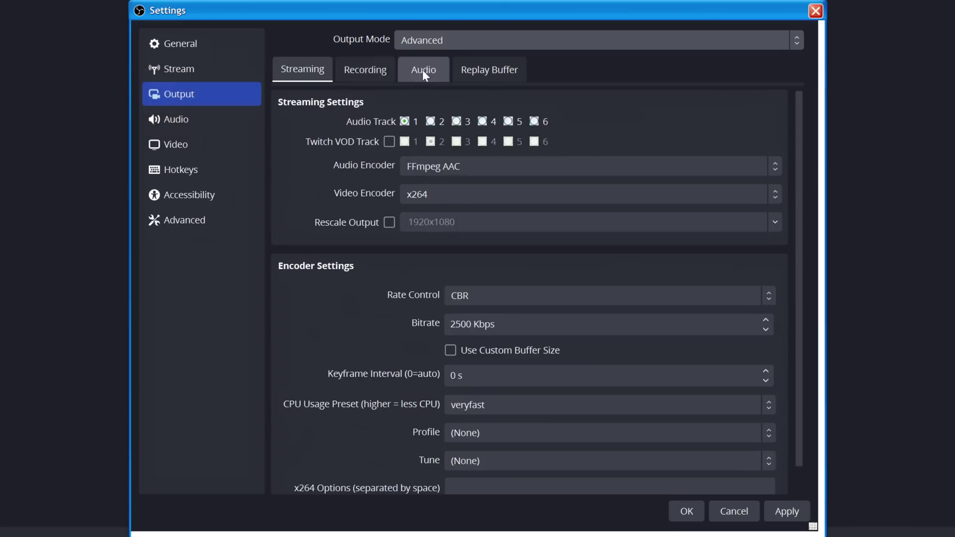
pyautogui.click(361, 70)
pyautogui.click(443, 259)
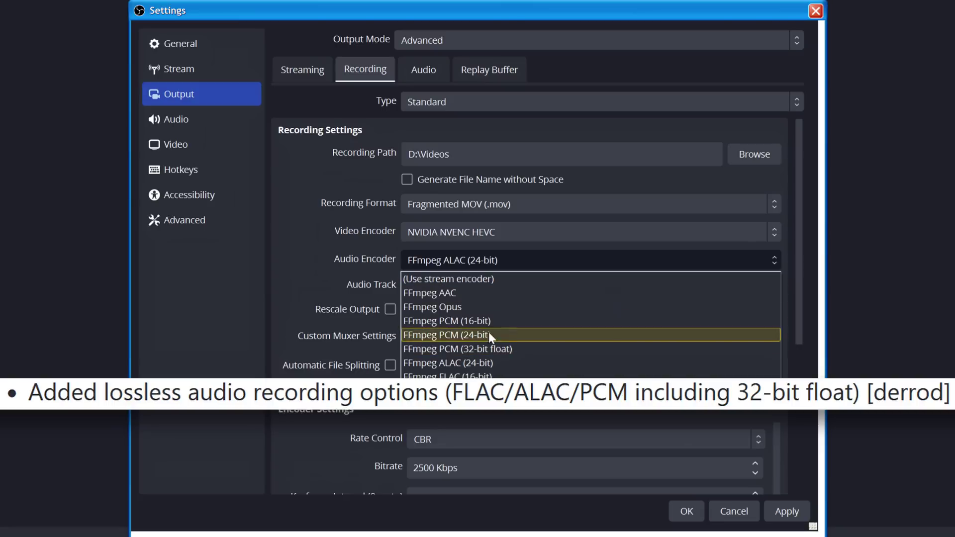
# - Try MPEG-4 (.mp4) recording with FFmpeg ALAC (24-bit), then FFmpeg Opus audio
pyautogui.click(473, 205)
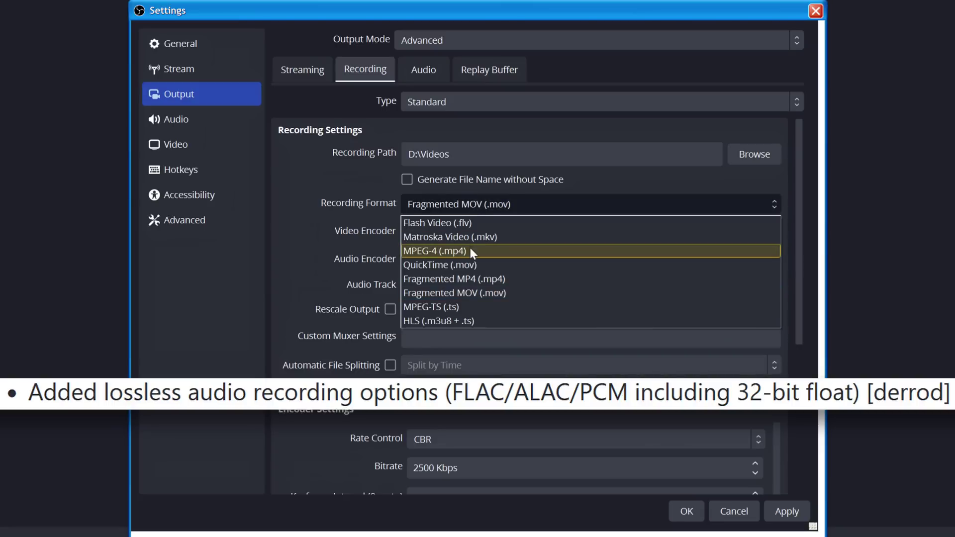
pyautogui.click(470, 249)
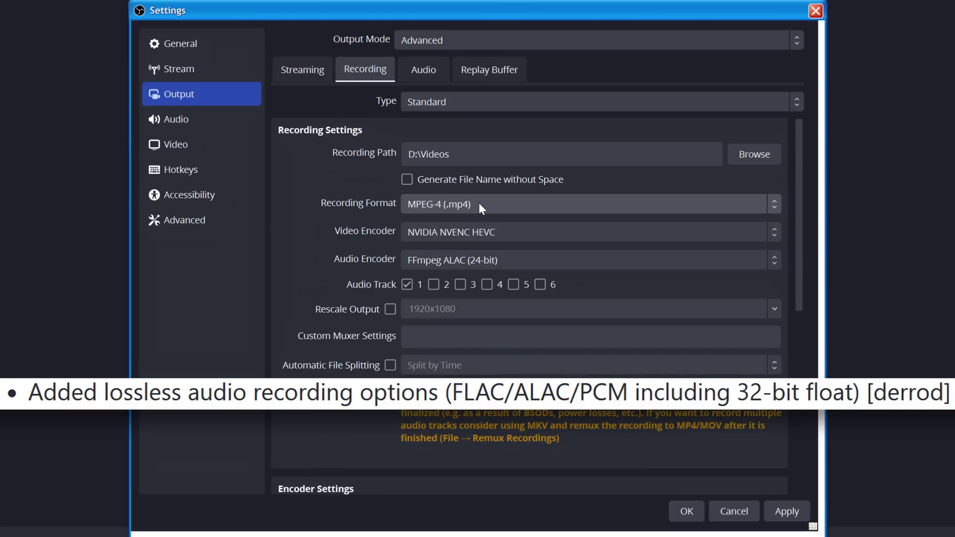
pyautogui.click(473, 259)
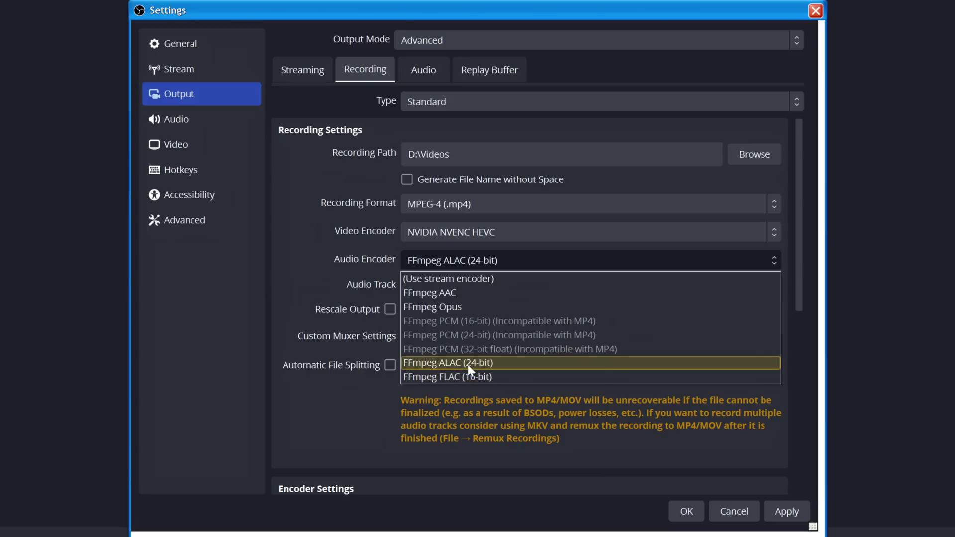
pyautogui.click(483, 362)
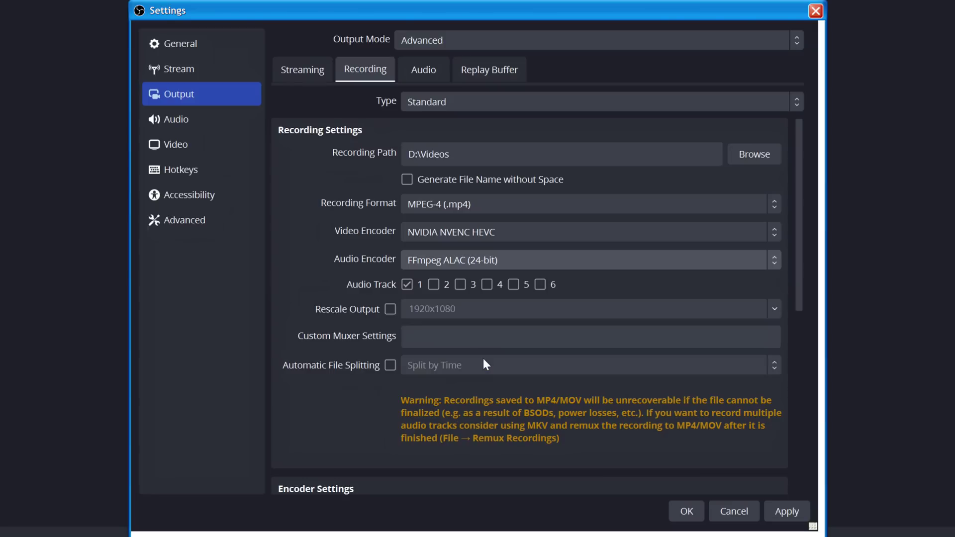
pyautogui.click(479, 259)
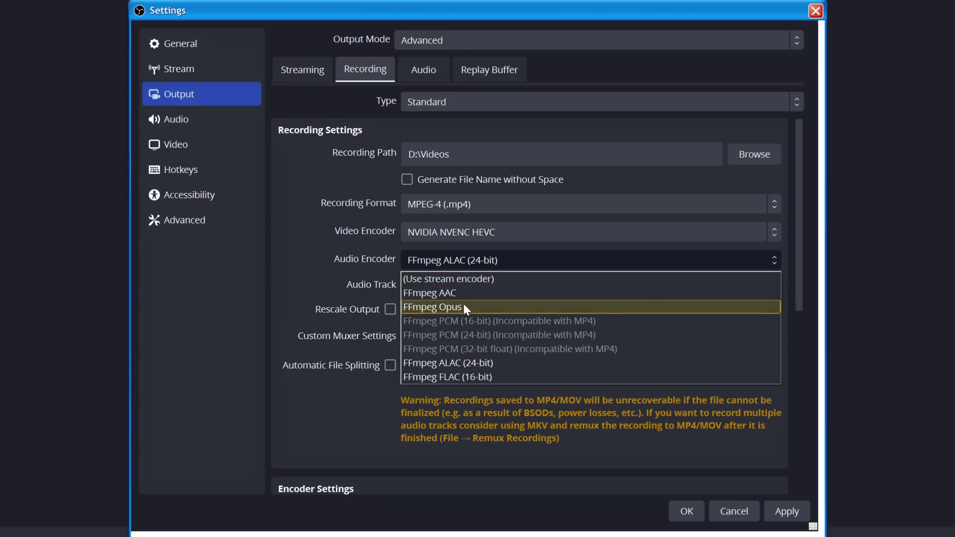
pyautogui.click(463, 304)
# - Record to QuickTime (.mov) with FFmpeg PCM (32-bit float) audio; Resolve playhead at 00:00:14:06
pyautogui.click(498, 210)
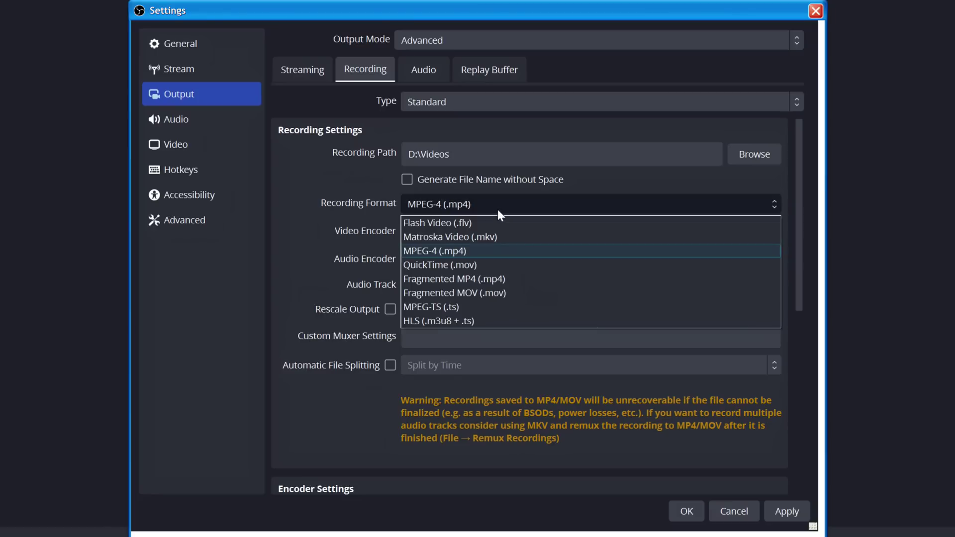
pyautogui.click(475, 262)
pyautogui.click(476, 263)
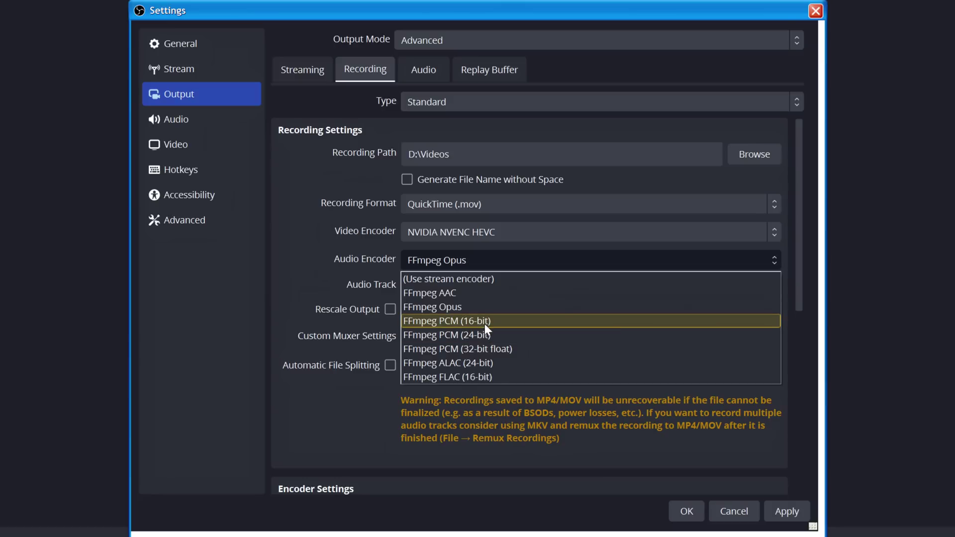
pyautogui.click(486, 351)
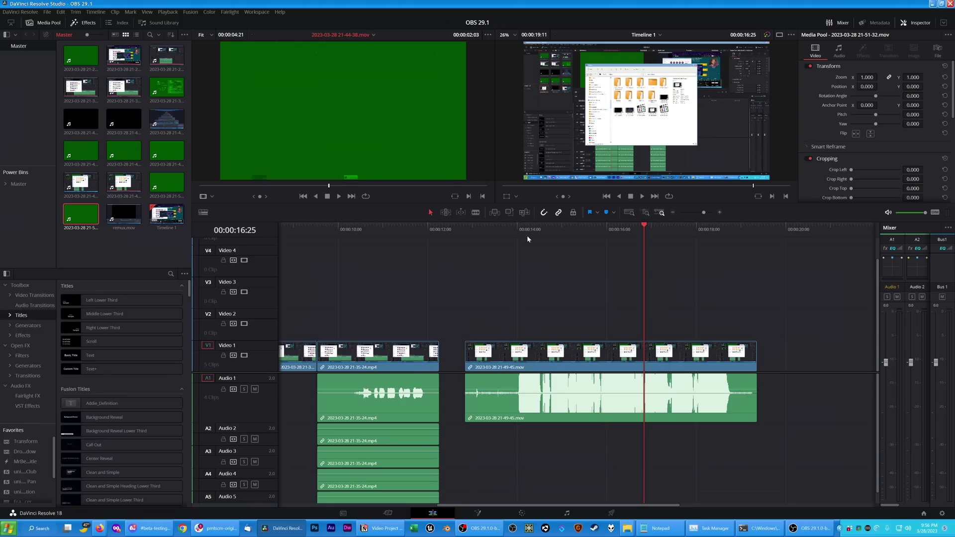
pyautogui.click(527, 235)
pyautogui.click(544, 387)
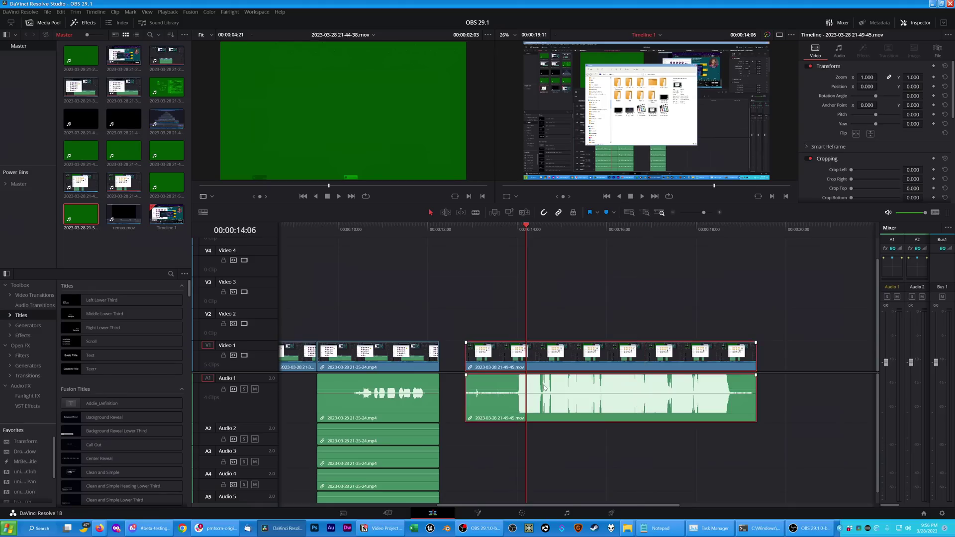
pyautogui.click(837, 52)
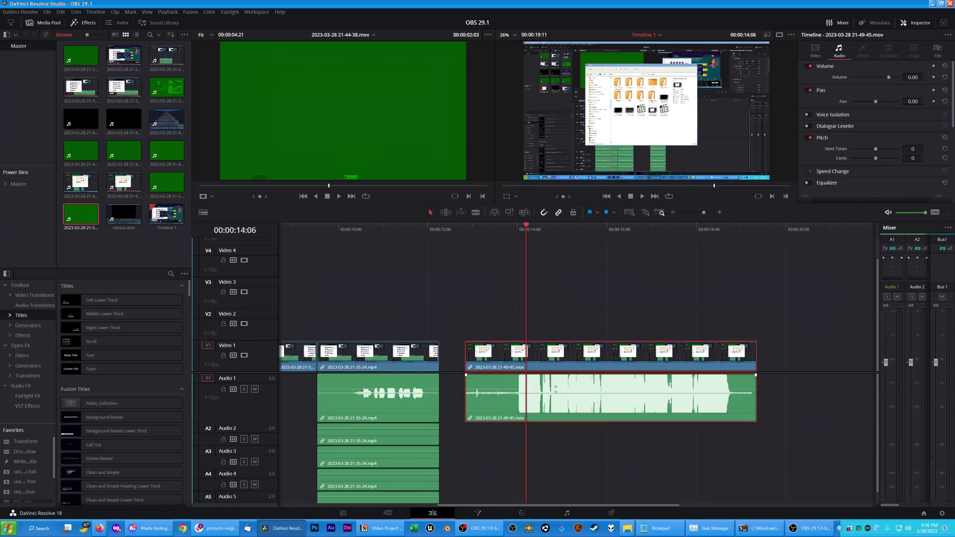
pyautogui.scroll(3, 540, 303)
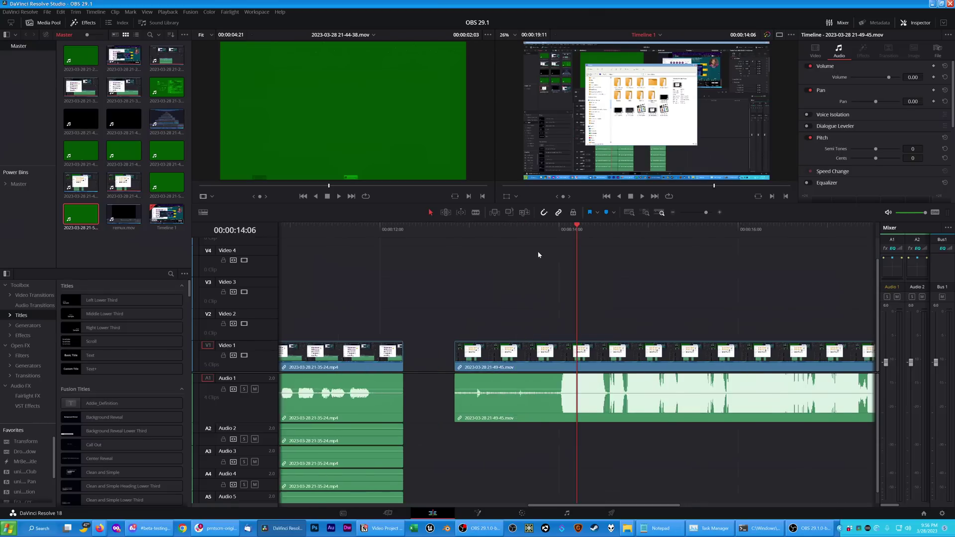
pyautogui.click(557, 228)
pyautogui.press('space')
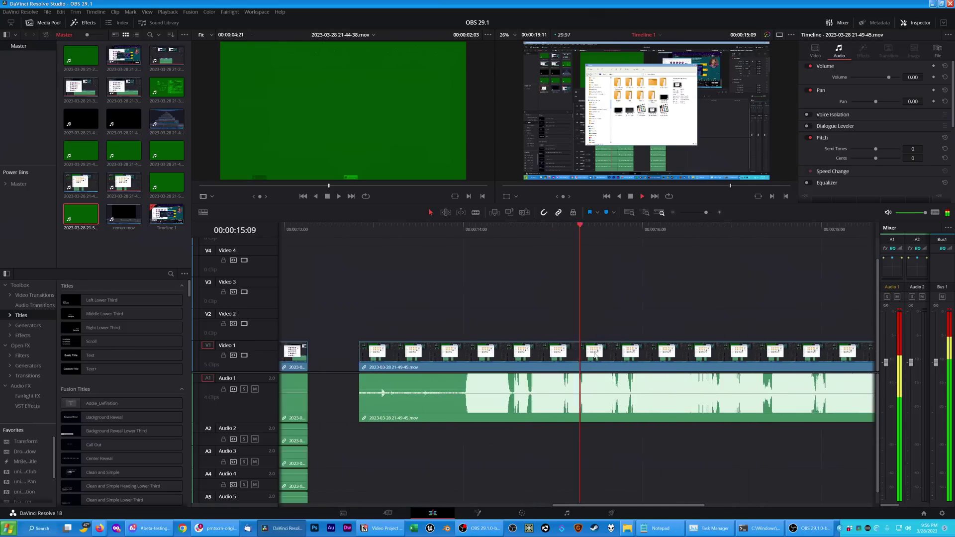
pyautogui.scroll(-3, 596, 354)
pyautogui.press('space')
# - Enlarge Audio 1, drag the clip volume down to -19.09 dB, and replay from 00:00:14
pyautogui.moveTo(271, 422); pyautogui.dragTo(271, 463)
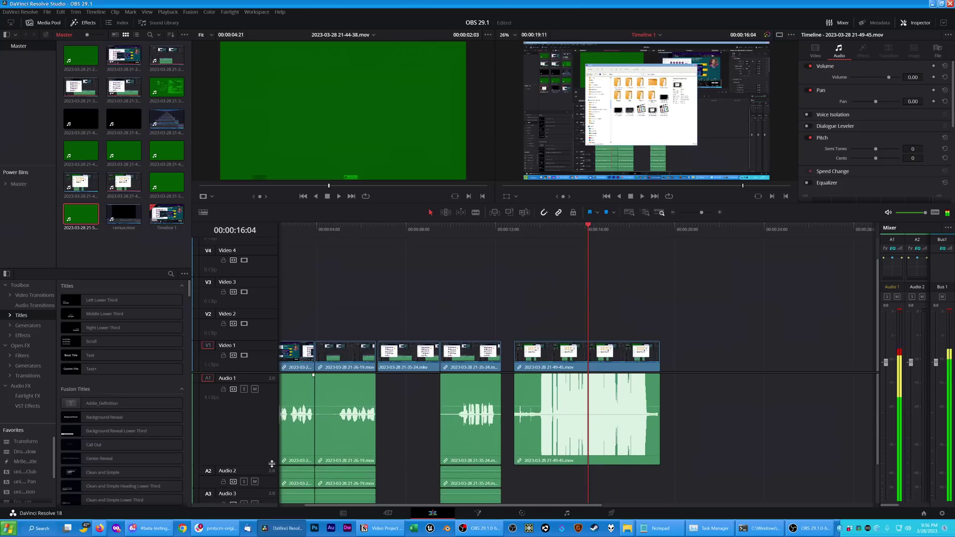
pyautogui.scroll(4, 526, 415)
pyautogui.moveTo(525, 406); pyautogui.dragTo(526, 422)
pyautogui.click(391, 226)
pyautogui.press('space')
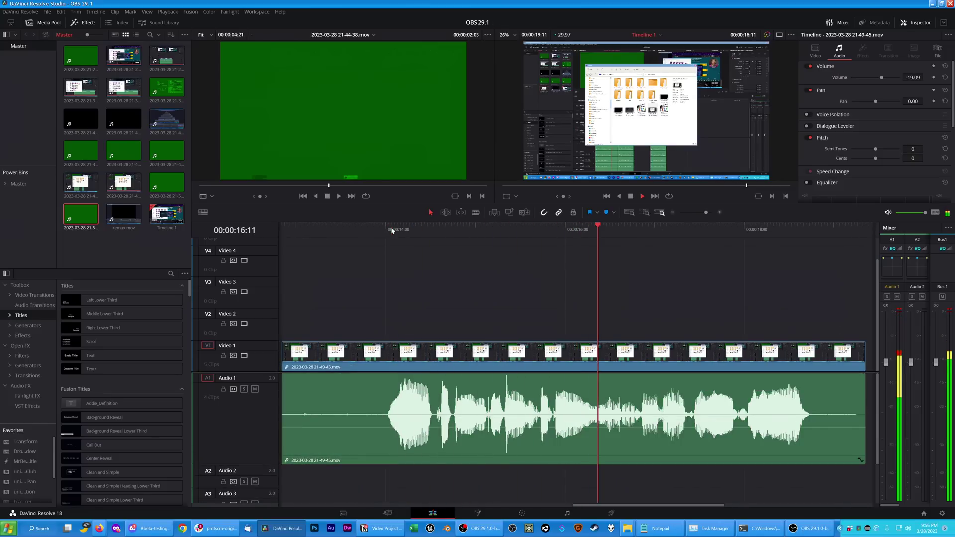
pyautogui.press('space')
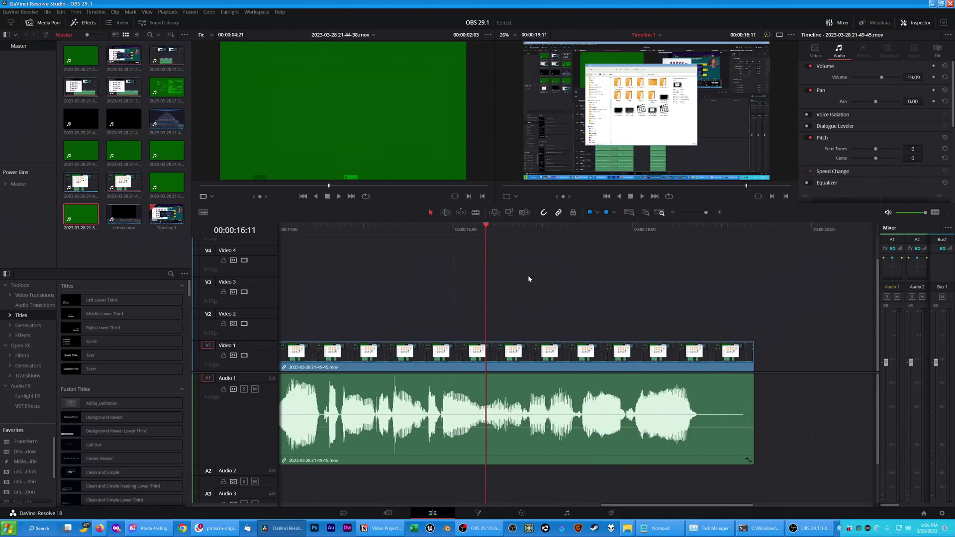
# - Scroll across the MixPre-3 II review video page showing its 32-bit float waveforms
pyautogui.hscroll(3, 529, 278)
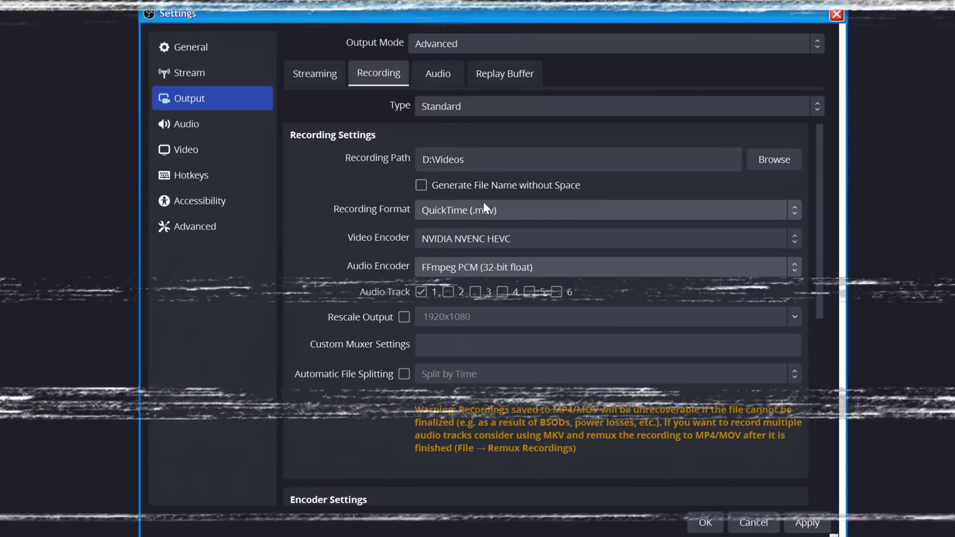
# - Try Fragmented MP4 (.mp4), then choose Fragmented MOV (.mov) as the recording format
pyautogui.click(483, 203)
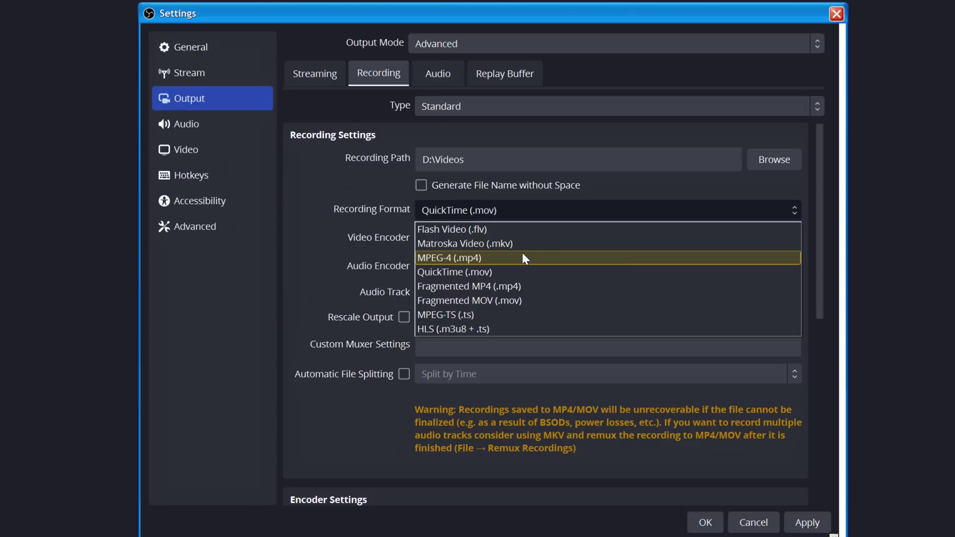
pyautogui.click(502, 287)
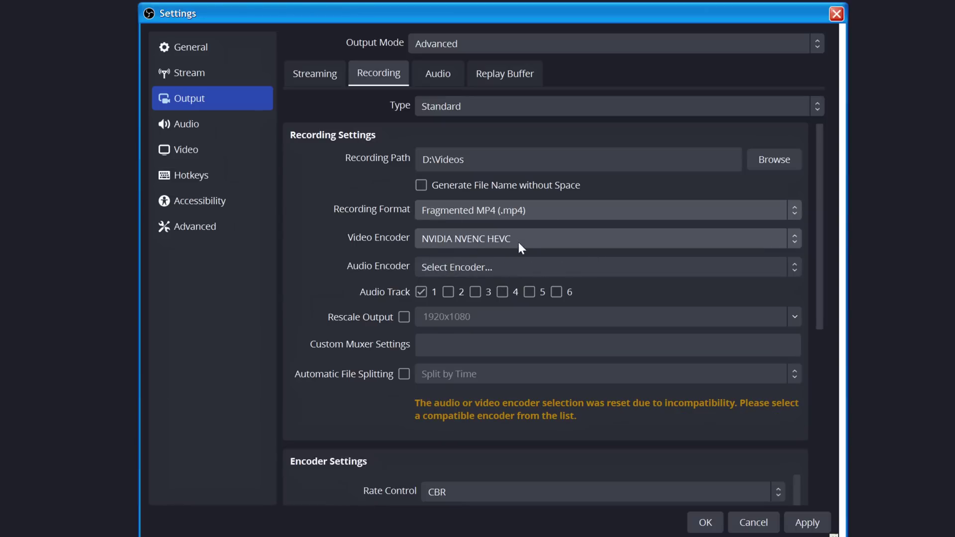
pyautogui.click(497, 209)
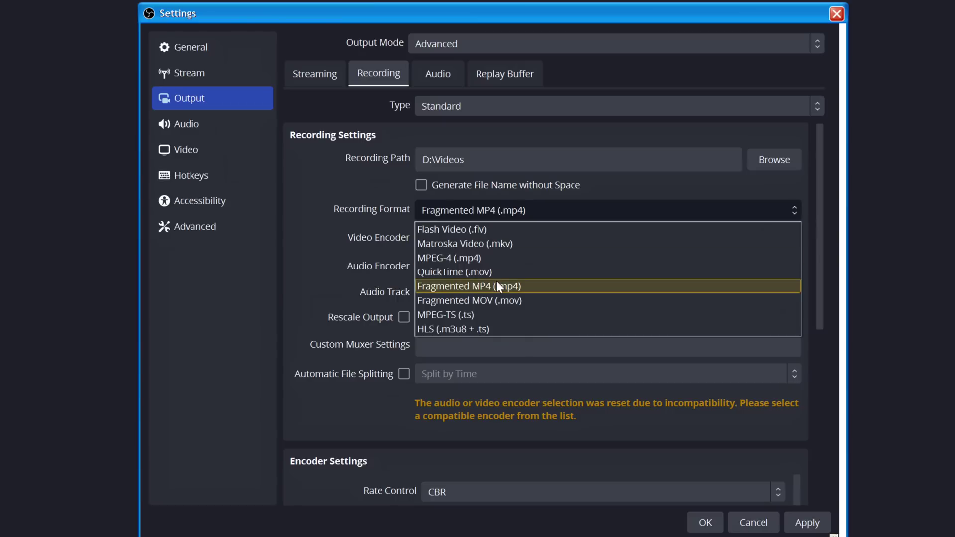
pyautogui.click(497, 299)
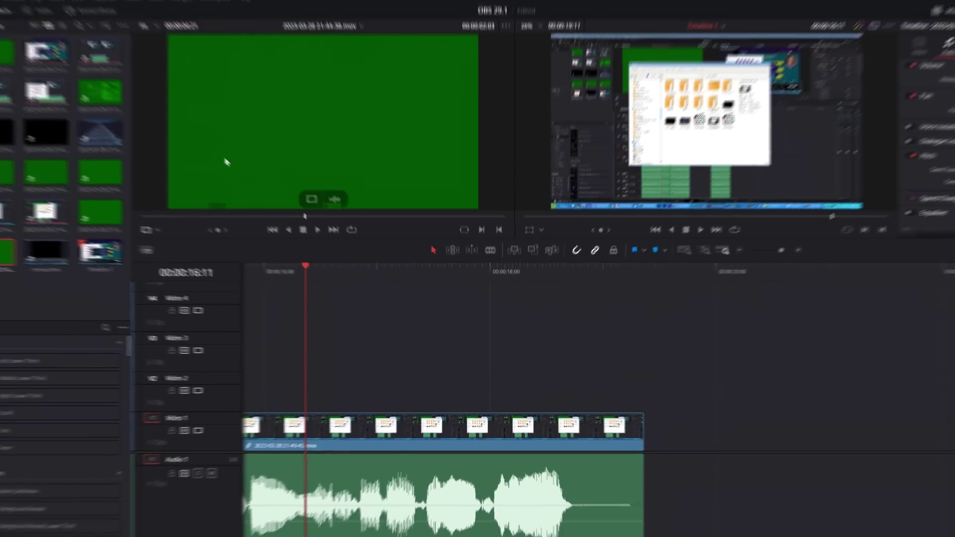
pyautogui.click(396, 223)
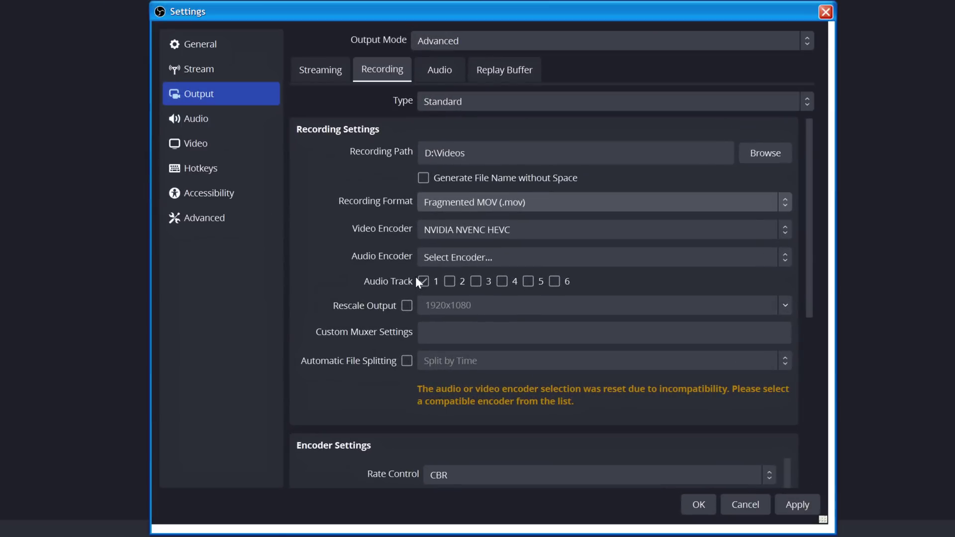
# - Keep Fragmented MOV (.mov) and check the audio encoder list without choosing one
pyautogui.click(503, 199)
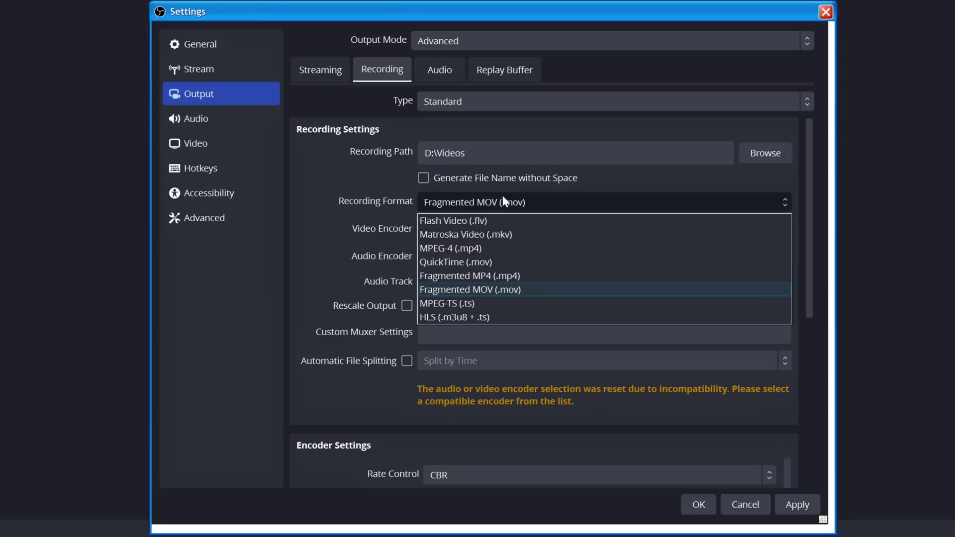
pyautogui.click(506, 293)
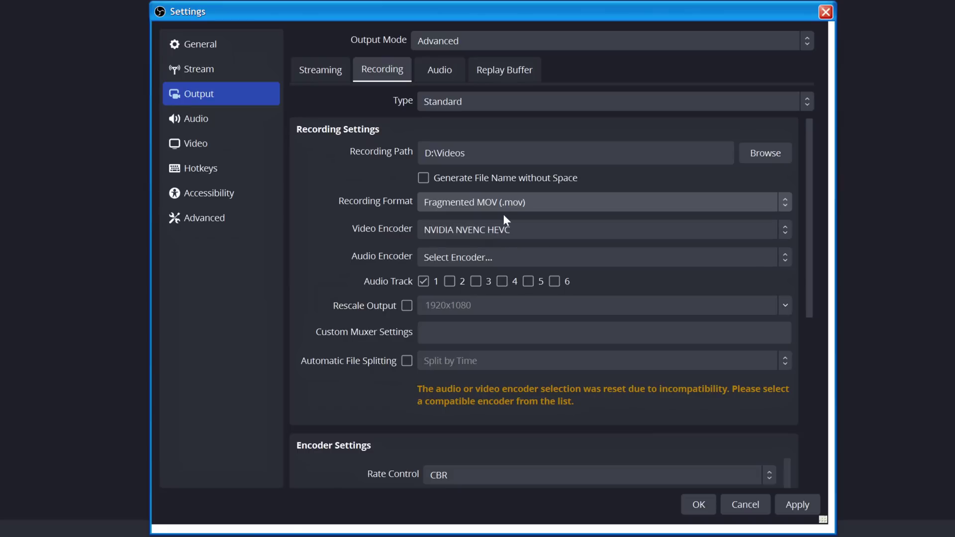
pyautogui.moveTo(493, 203)
pyautogui.click(452, 255)
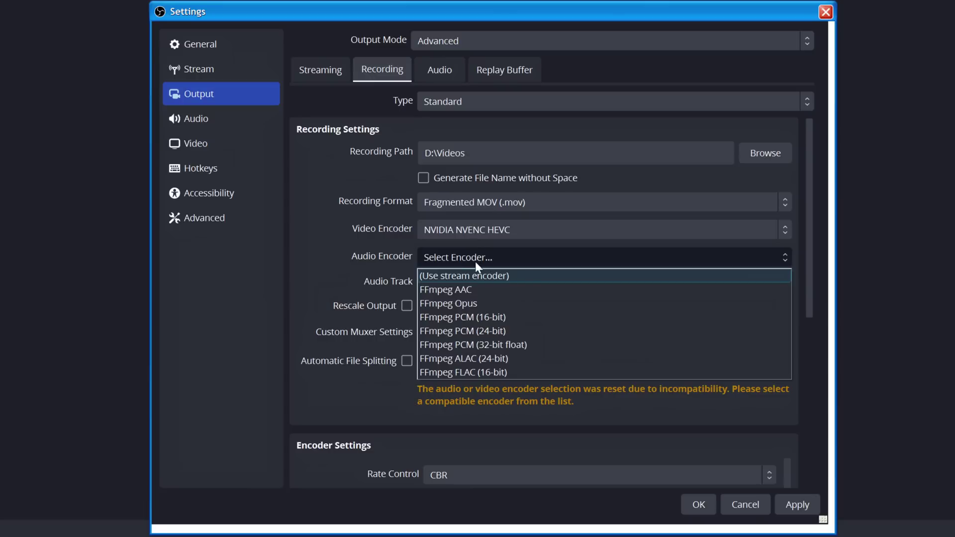
pyautogui.click(356, 206)
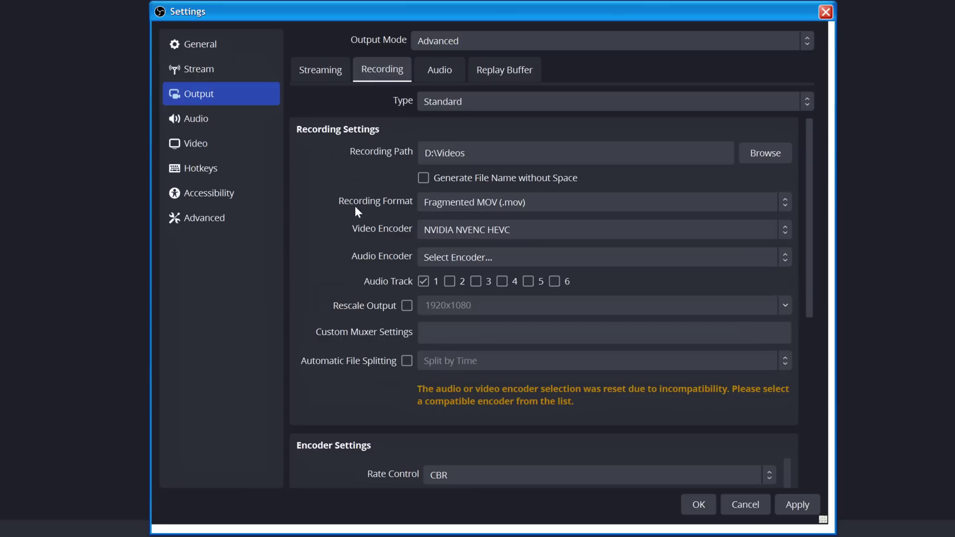
pyautogui.click(428, 203)
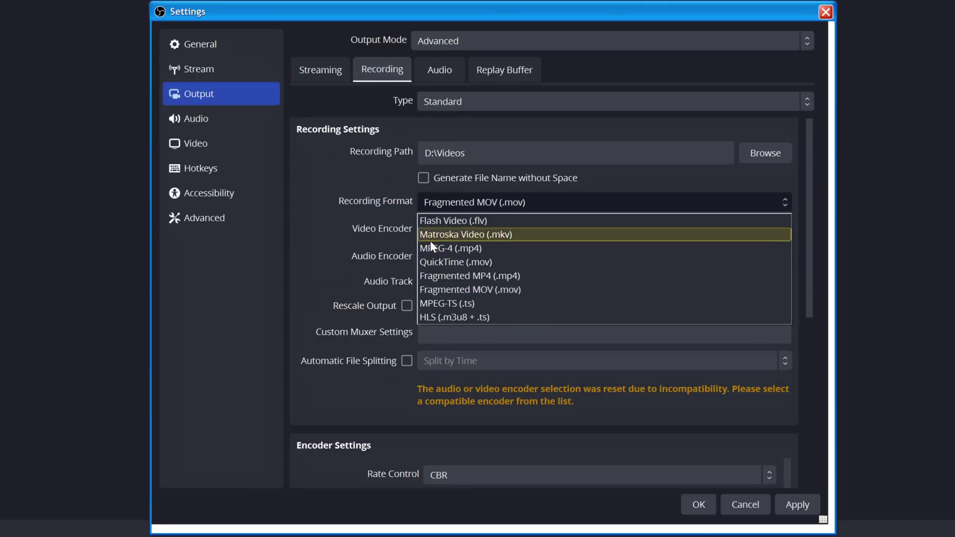
pyautogui.click(503, 294)
# - Via QuickTime, set NVIDIA NVENC HEVC and FFmpeg PCM (32-bit float), then return to Fragmented MOV
pyautogui.click(505, 207)
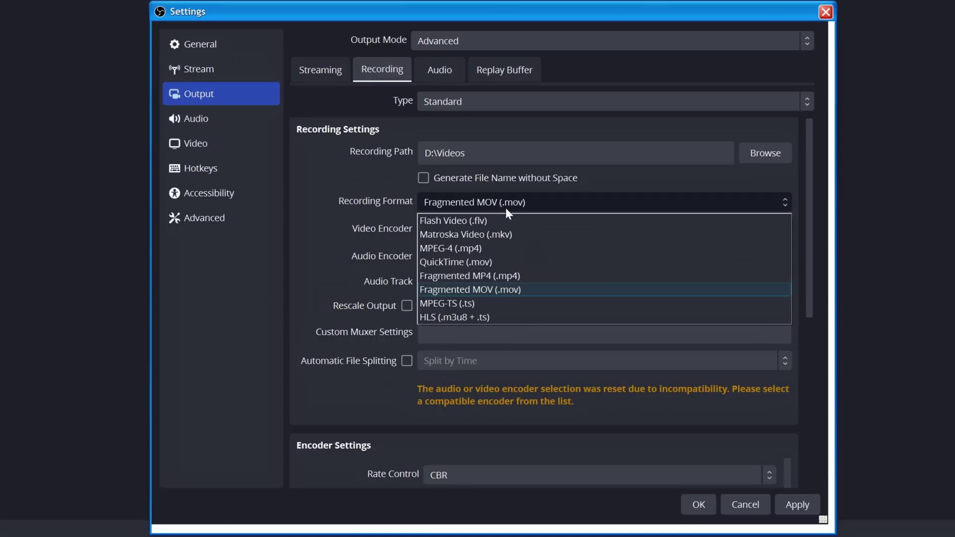
pyautogui.click(486, 262)
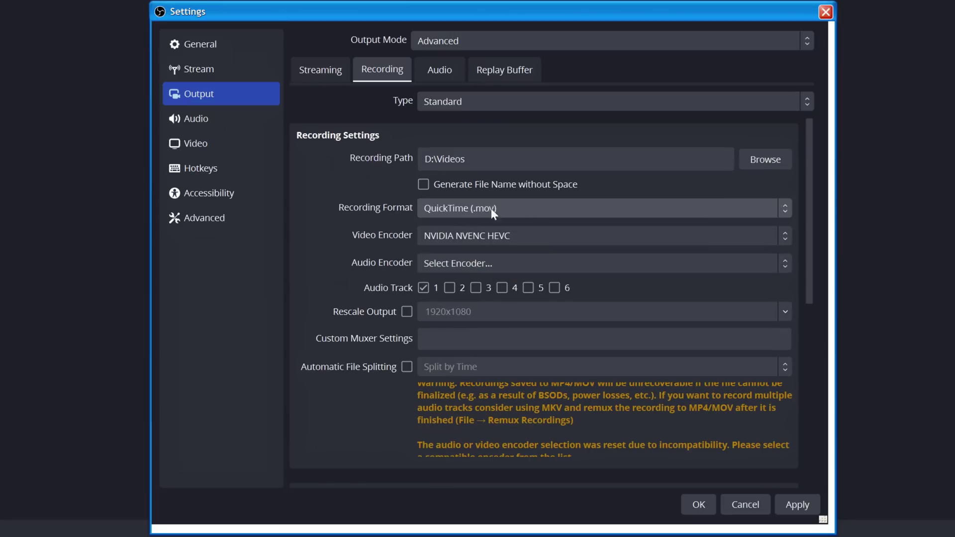
pyautogui.click(483, 237)
pyautogui.click(495, 308)
pyautogui.click(498, 271)
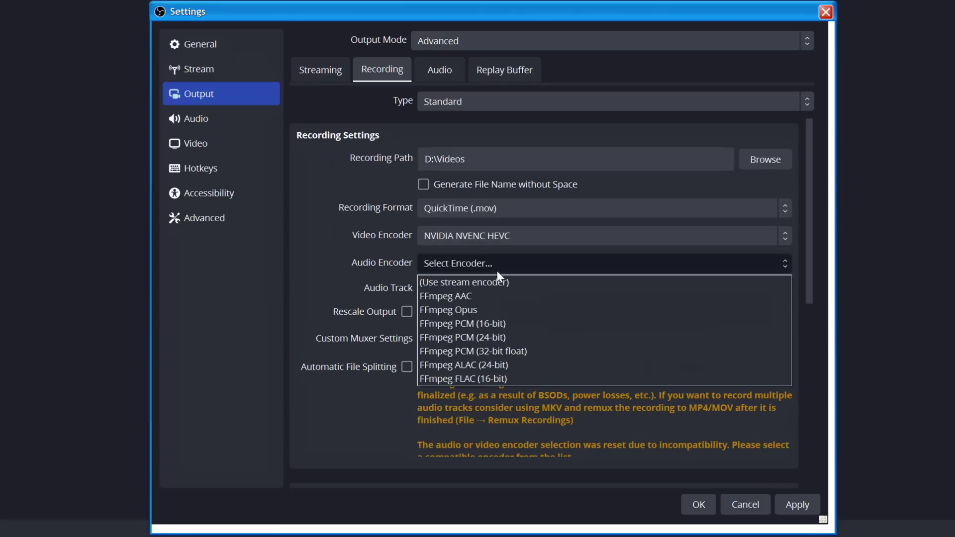
pyautogui.click(485, 351)
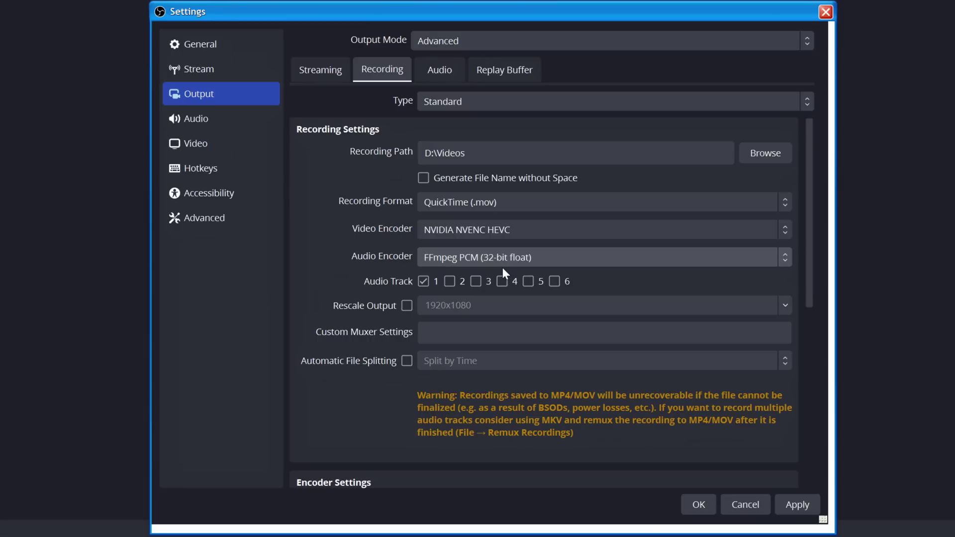
pyautogui.click(493, 208)
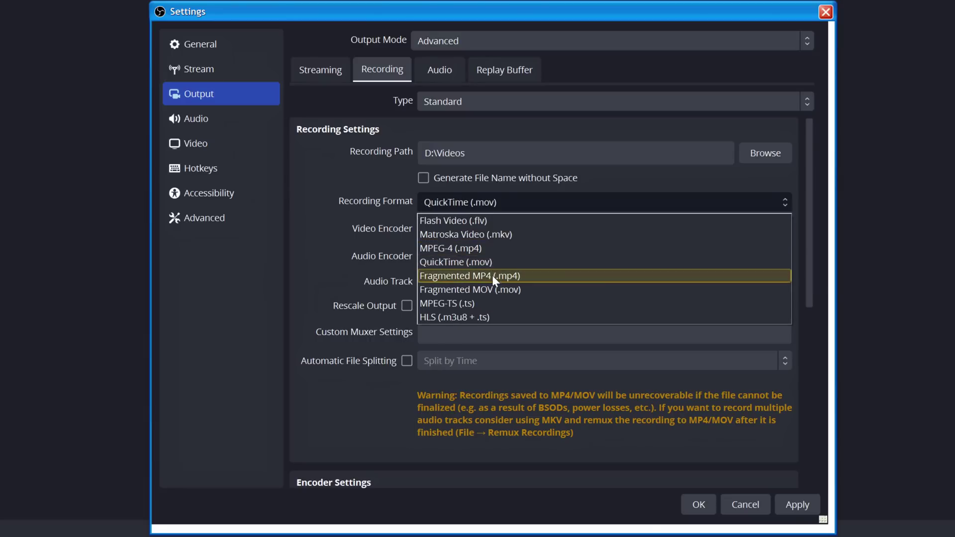
pyautogui.click(490, 290)
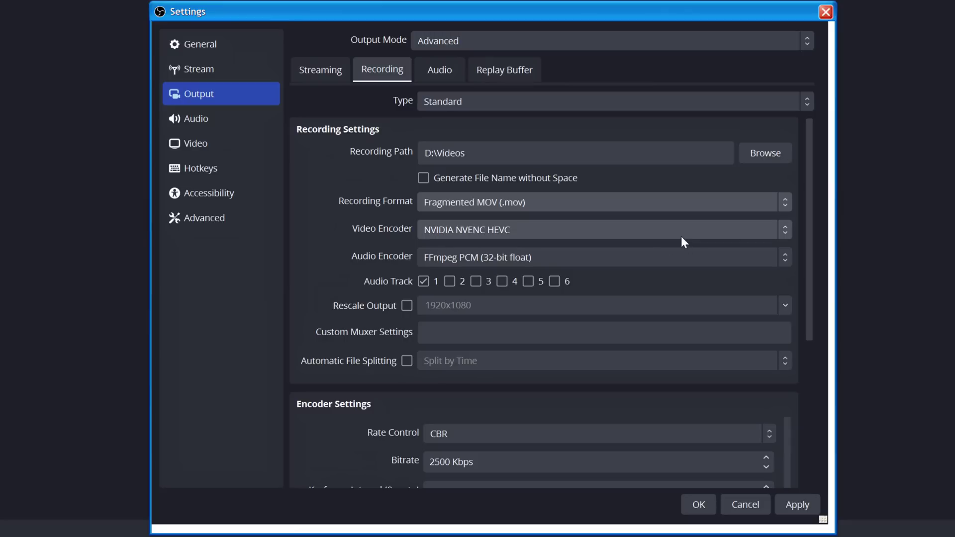
# - Change the recording format to Fragmented MP4 (.mp4) with FFmpeg ALAC (24-bit) audio
pyautogui.moveTo(541, 198)
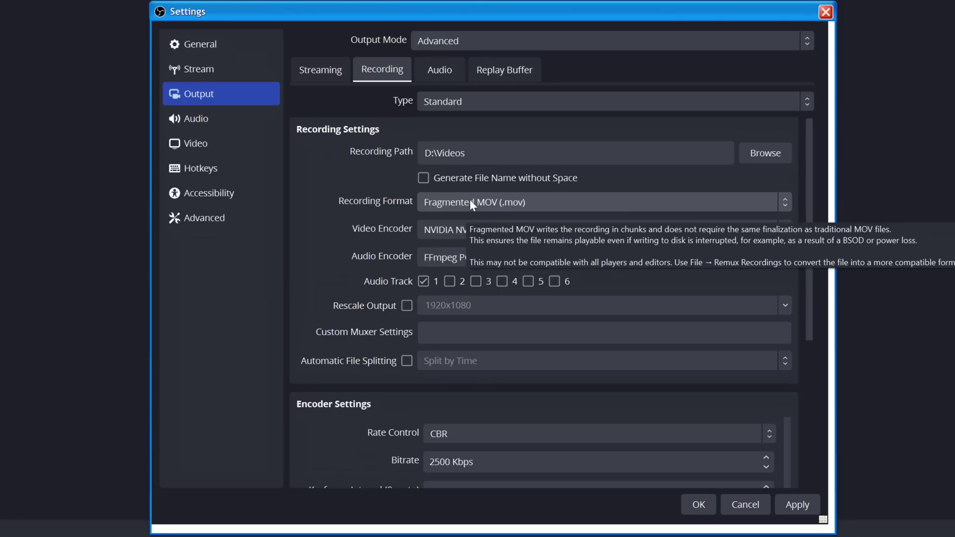
pyautogui.click(471, 200)
pyautogui.click(470, 199)
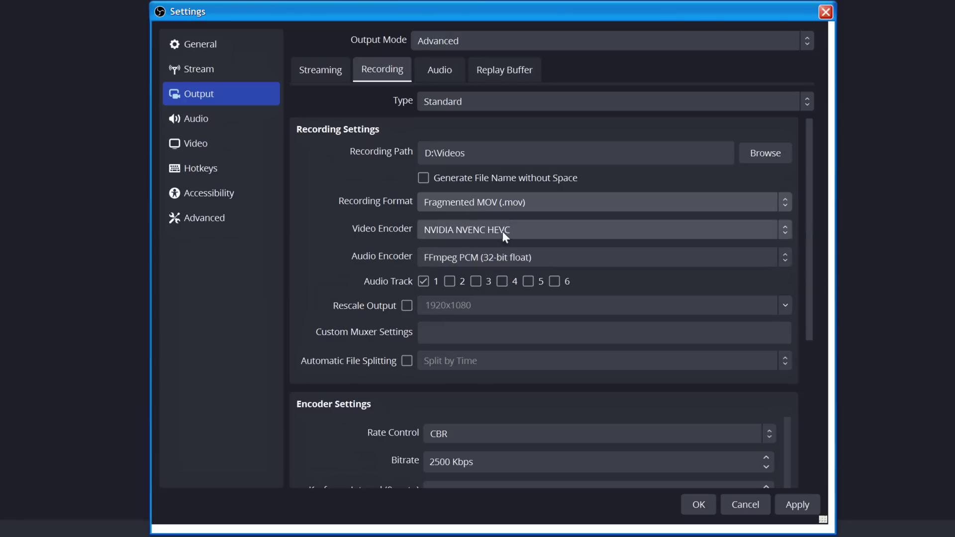
pyautogui.click(503, 205)
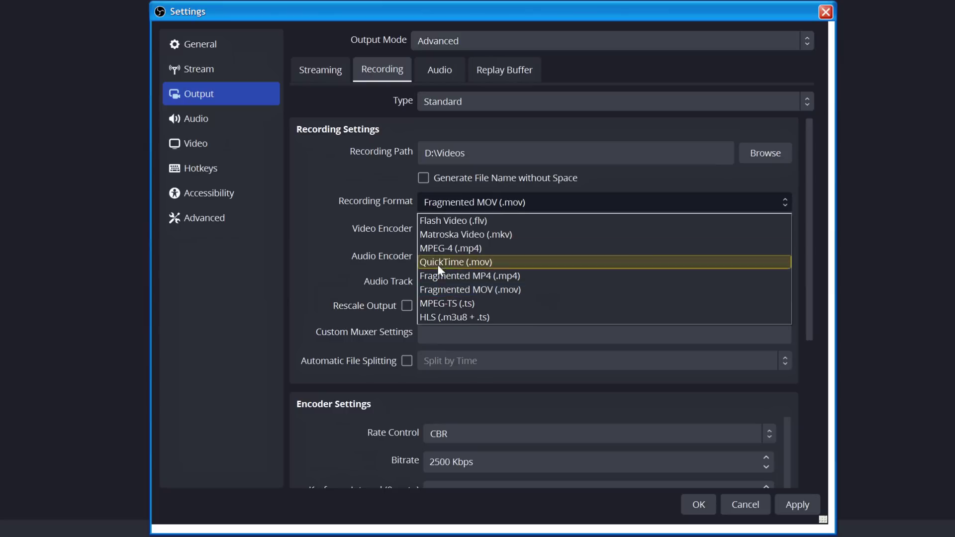
pyautogui.click(492, 276)
pyautogui.click(503, 257)
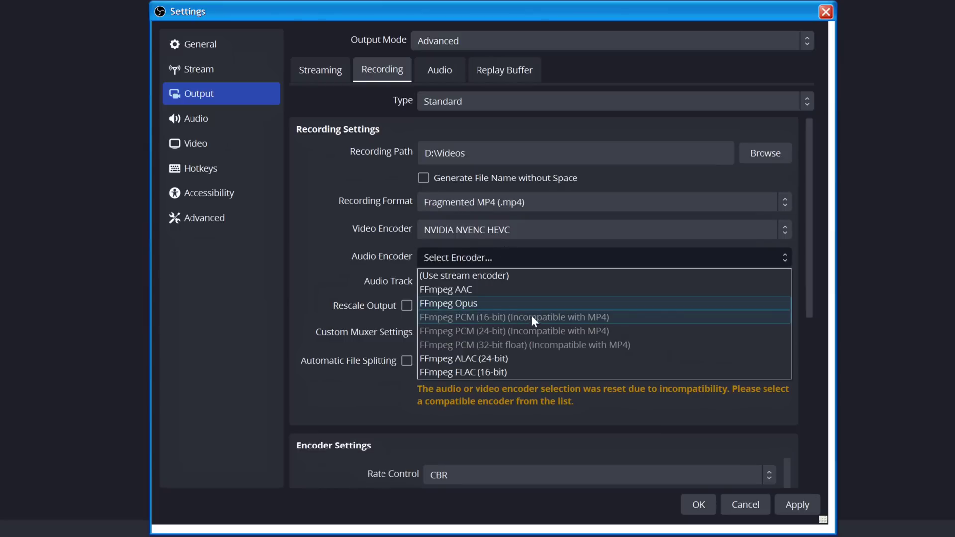
pyautogui.click(565, 358)
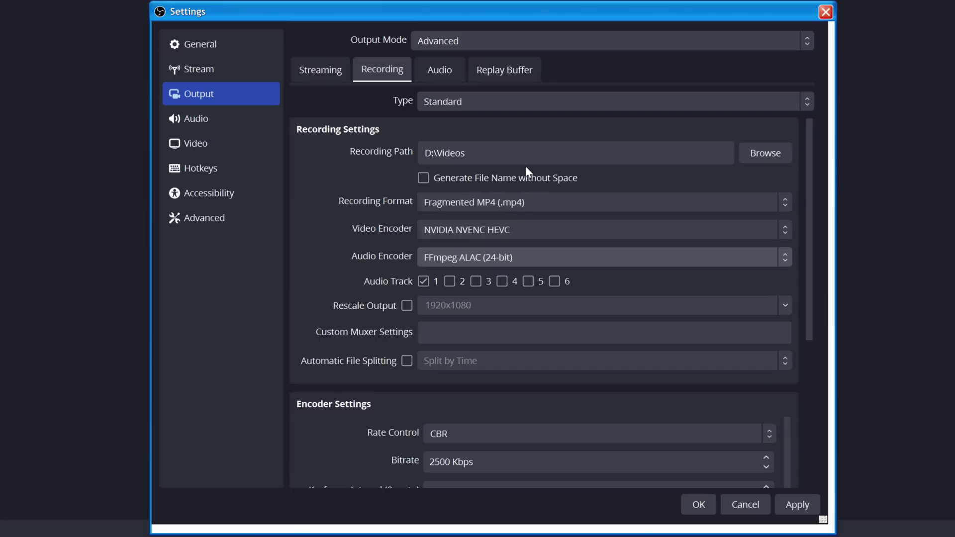
# - Confirm Fragmented MP4 and FFmpeg ALAC (24-bit), then set Output Mode to Simple
pyautogui.click(517, 204)
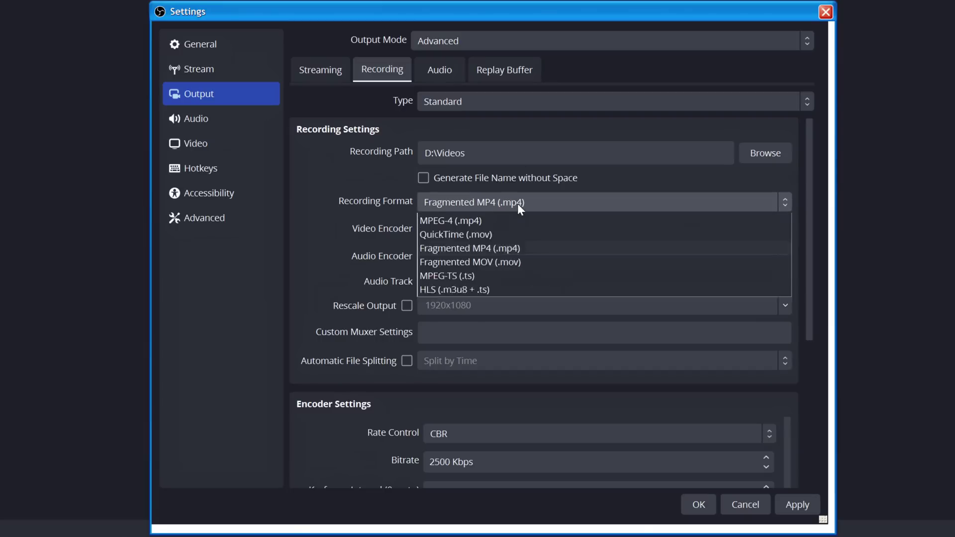
pyautogui.click(517, 204)
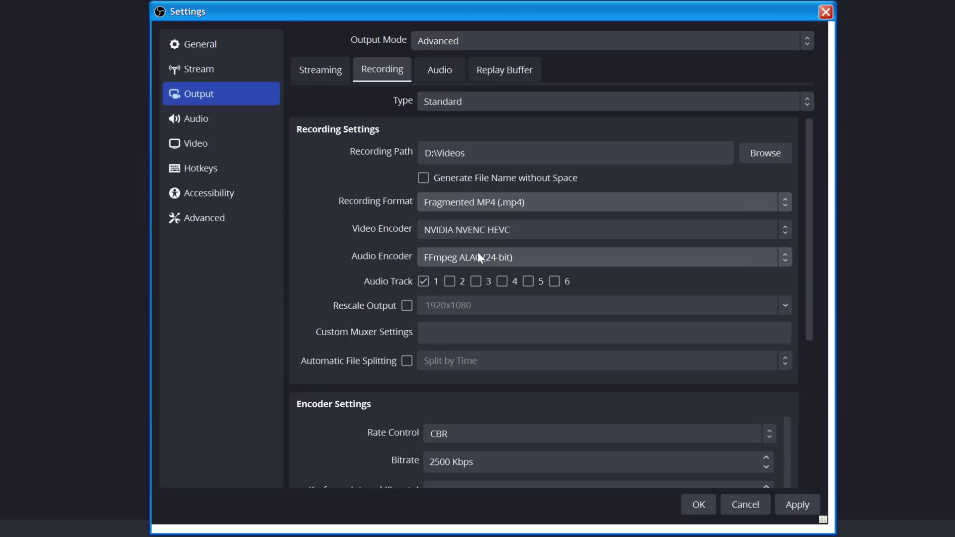
pyautogui.click(500, 201)
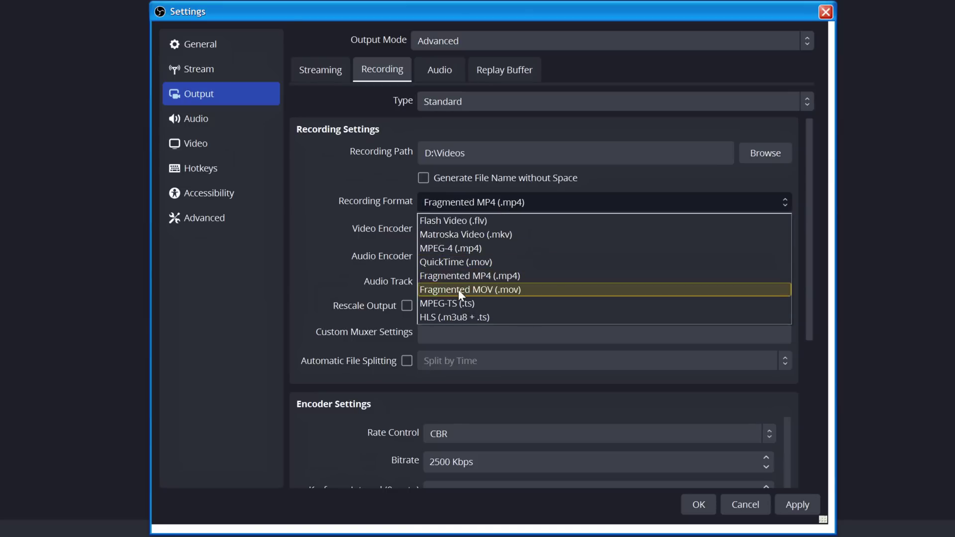
pyautogui.click(456, 276)
pyautogui.click(434, 258)
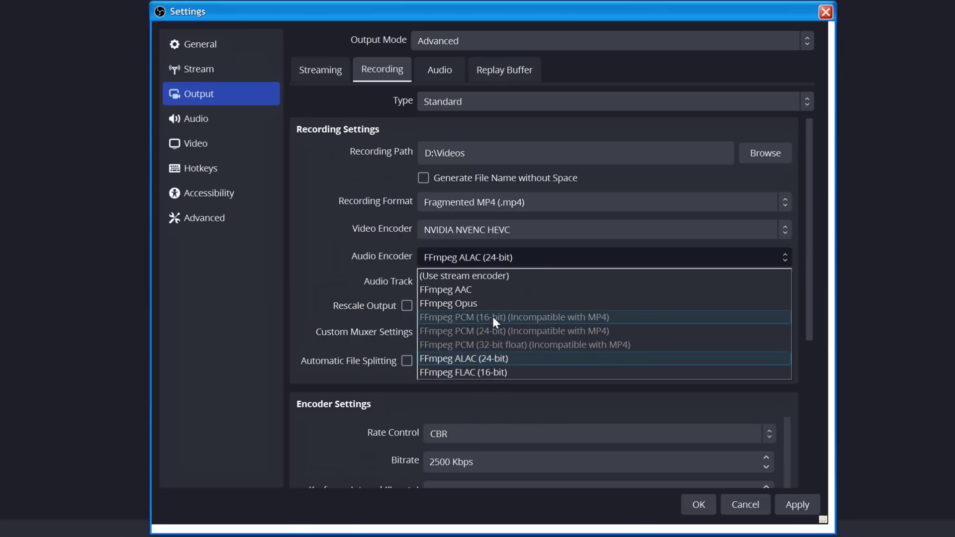
pyautogui.click(391, 252)
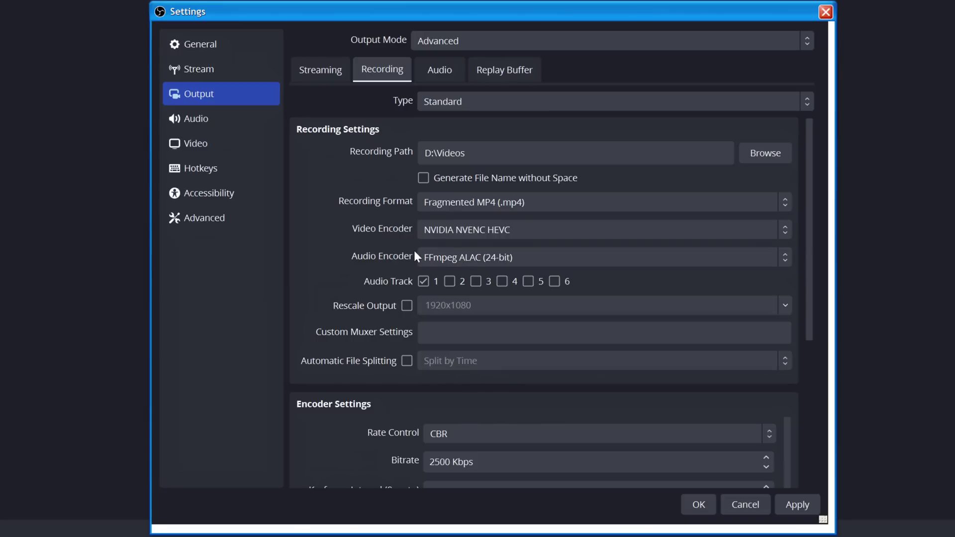
pyautogui.click(422, 39)
pyautogui.click(440, 59)
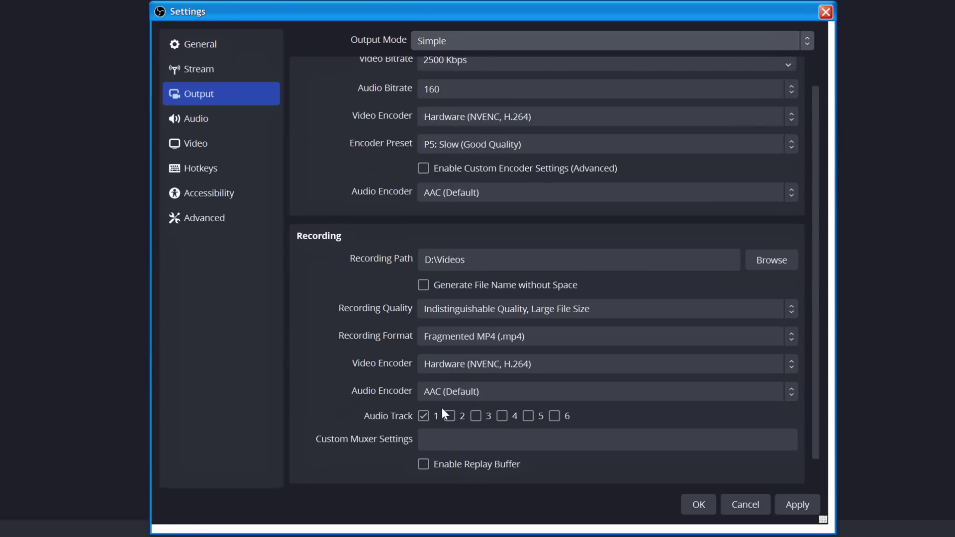
# - Confirm YouTube - RTMPS as the streaming service
pyautogui.click(221, 69)
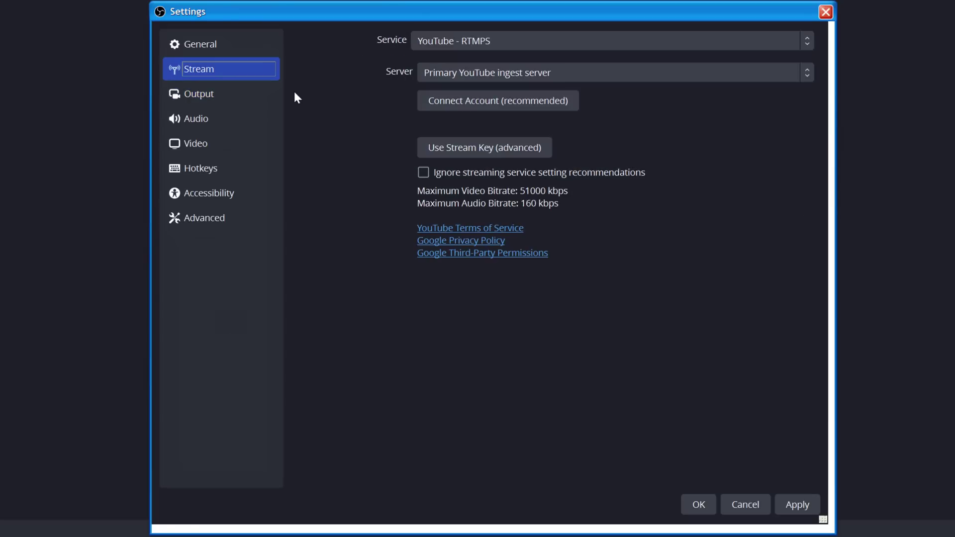
pyautogui.click(486, 39)
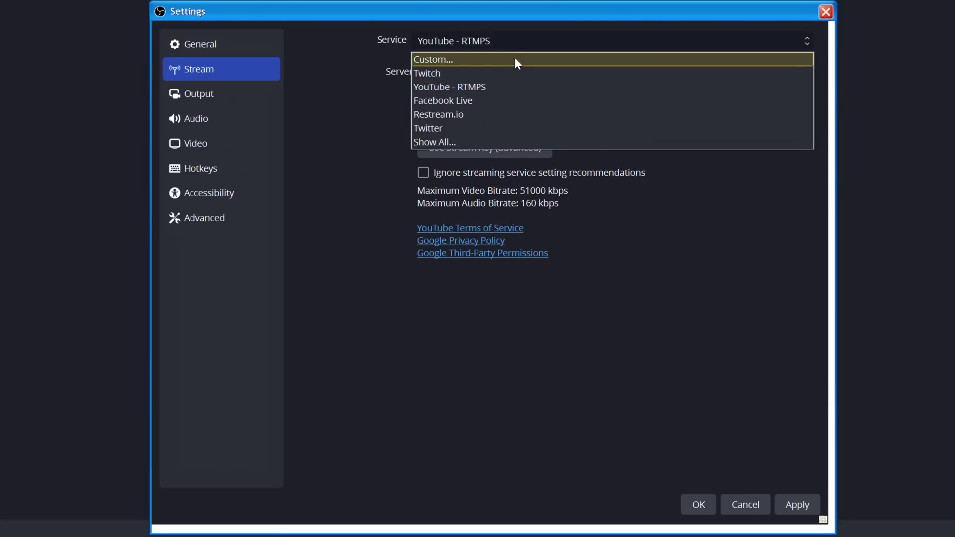
pyautogui.click(507, 41)
pyautogui.click(250, 94)
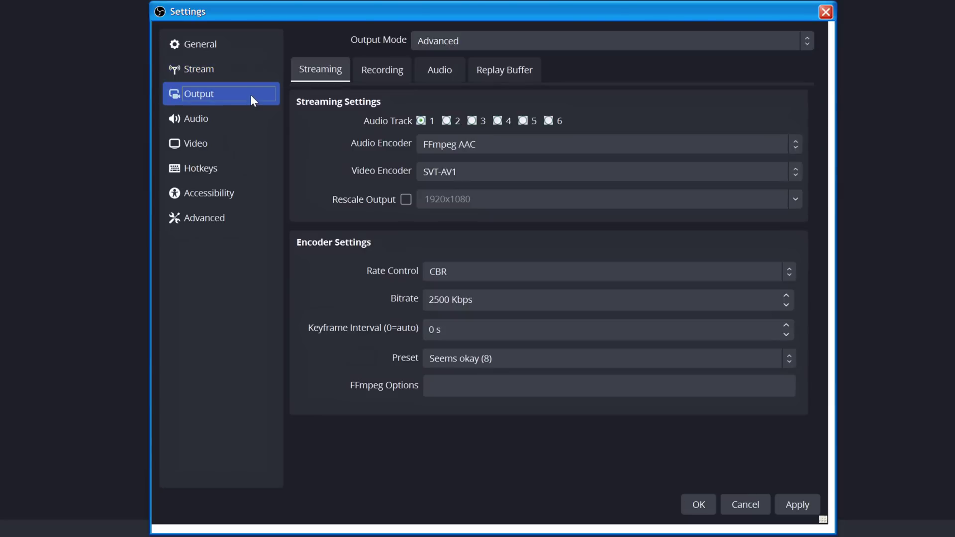
# - Review streaming video encoders (SVT-AV1, AOM AV1, NVENC) and keep SVT-AV1
pyautogui.click(452, 174)
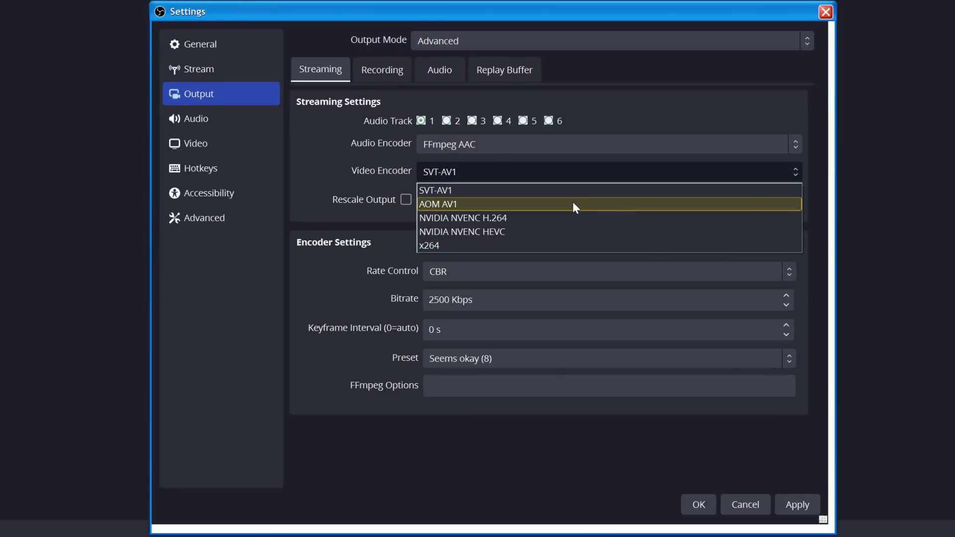
pyautogui.click(387, 239)
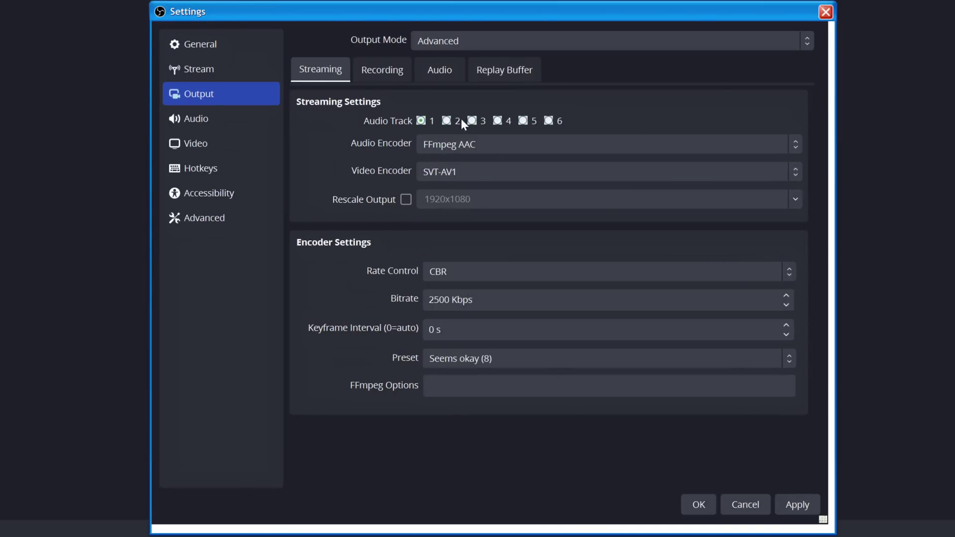
pyautogui.click(431, 135)
pyautogui.click(368, 121)
pyautogui.click(389, 62)
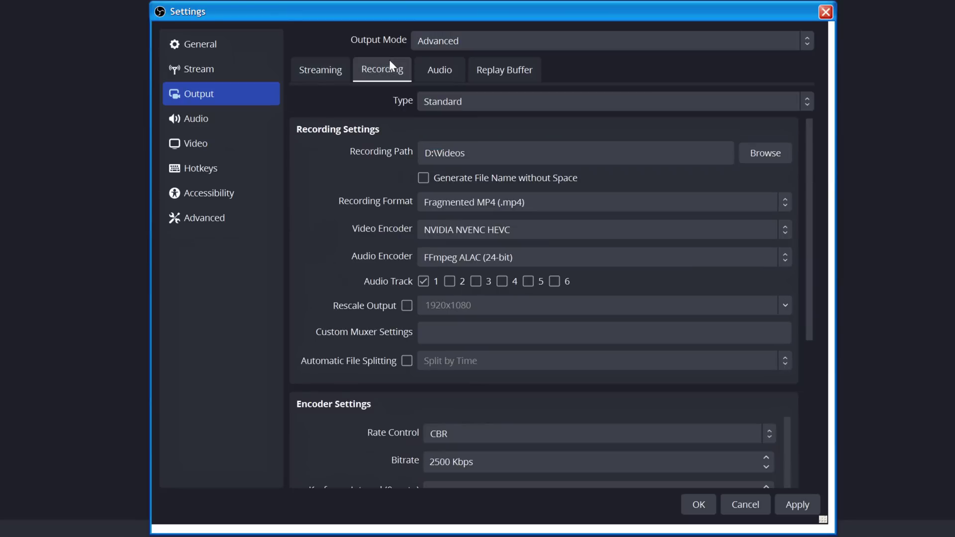
pyautogui.click(221, 76)
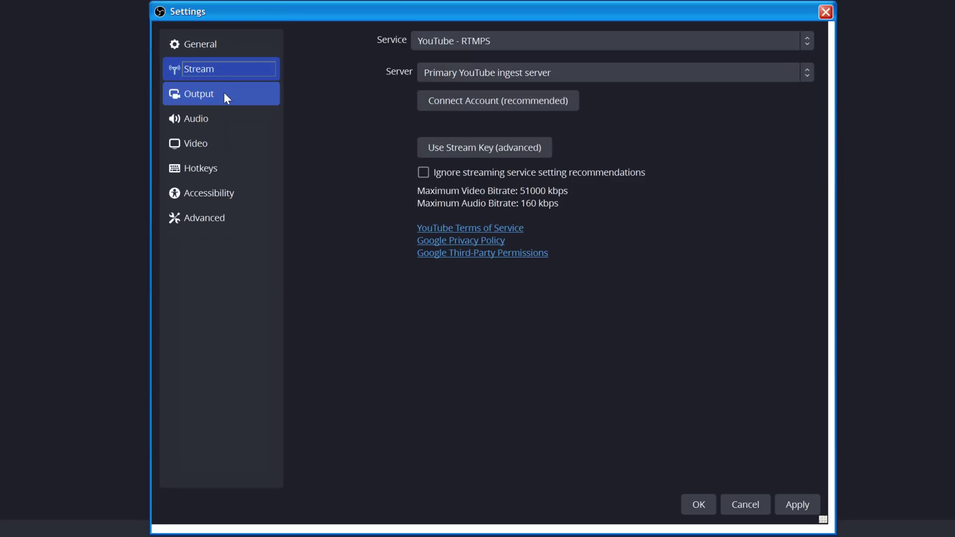
pyautogui.click(224, 94)
pyautogui.click(328, 72)
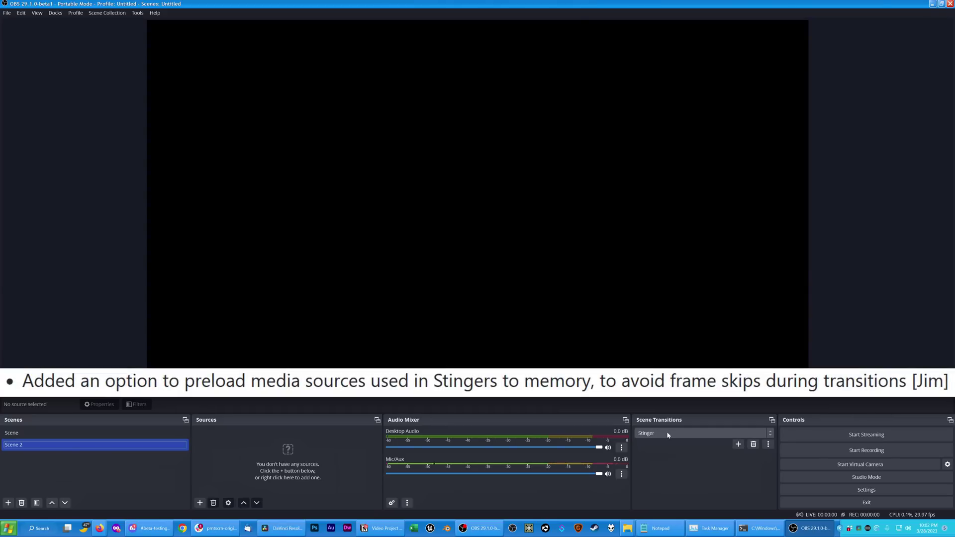
# - Switch to Scene to watch the Stinger, then enable its 'Preload Video to RAM' option
pyautogui.click(768, 444)
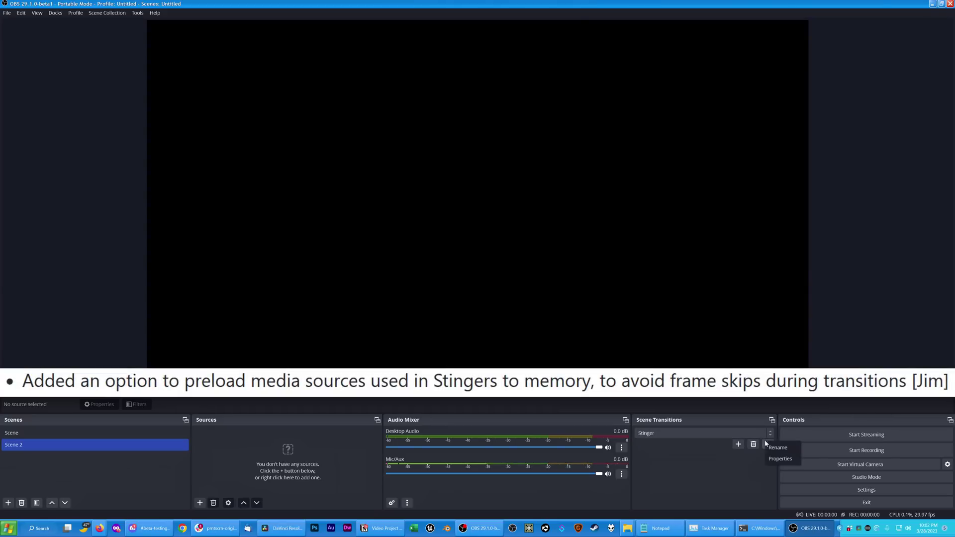
pyautogui.click(780, 458)
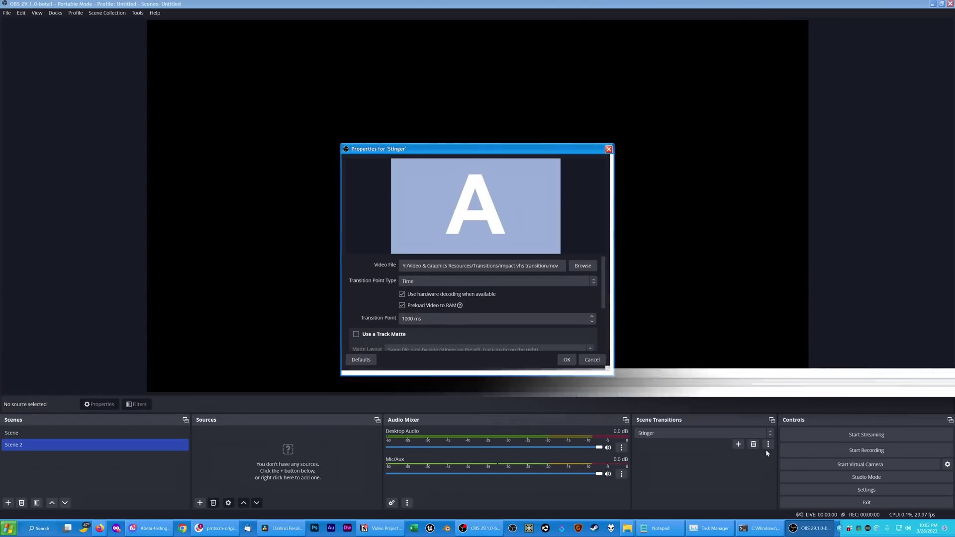
pyautogui.click(587, 360)
pyautogui.click(122, 437)
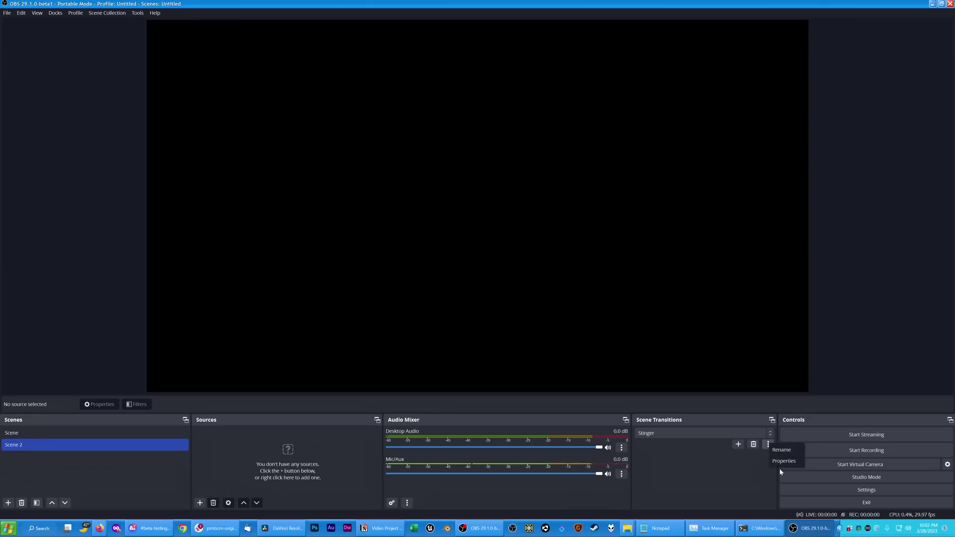
pyautogui.click(782, 462)
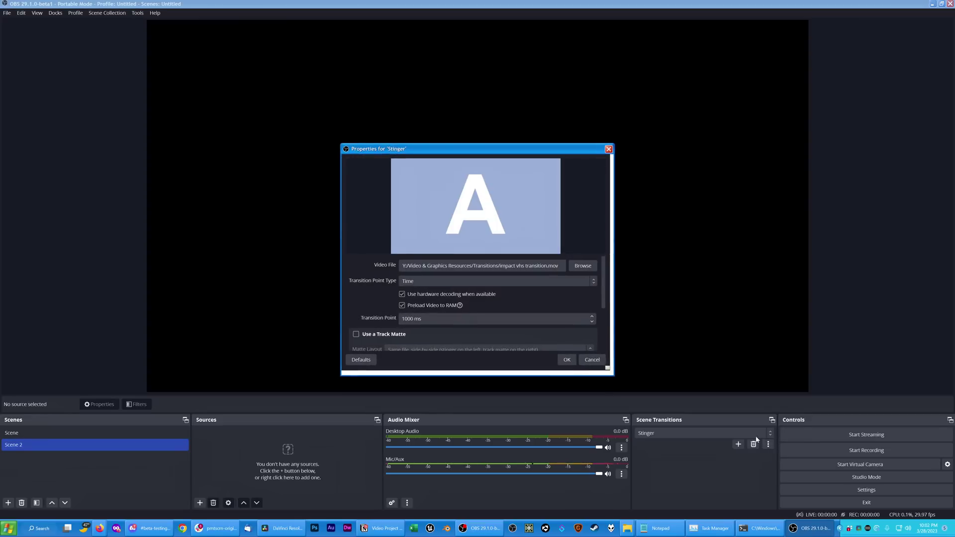
pyautogui.click(447, 304)
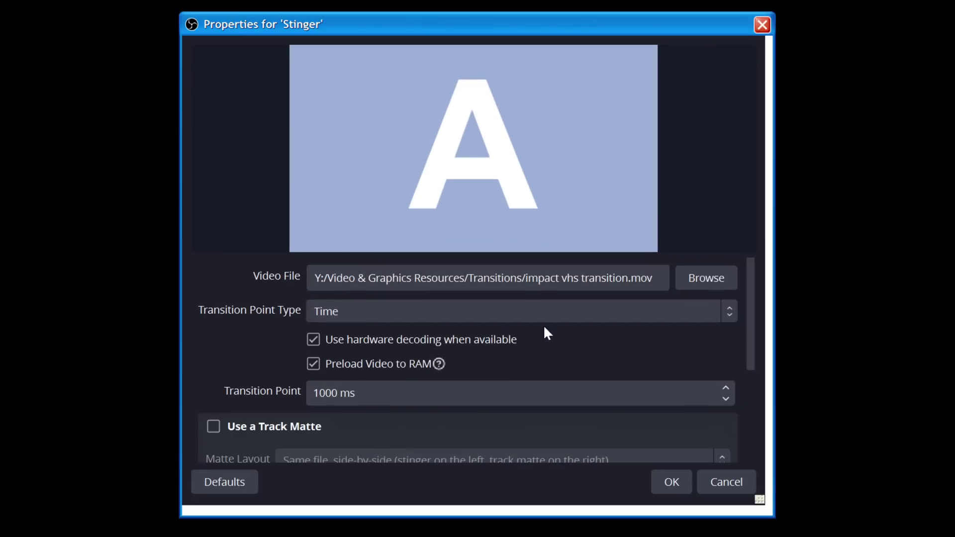
# - Confirm the Stinger settings and dock the Stats panel across the top
pyautogui.click(669, 480)
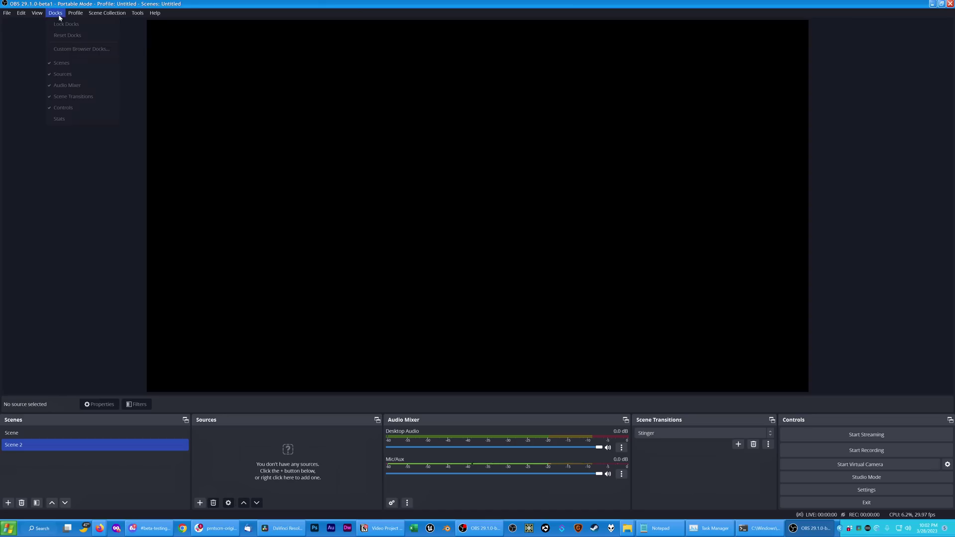
pyautogui.click(76, 119)
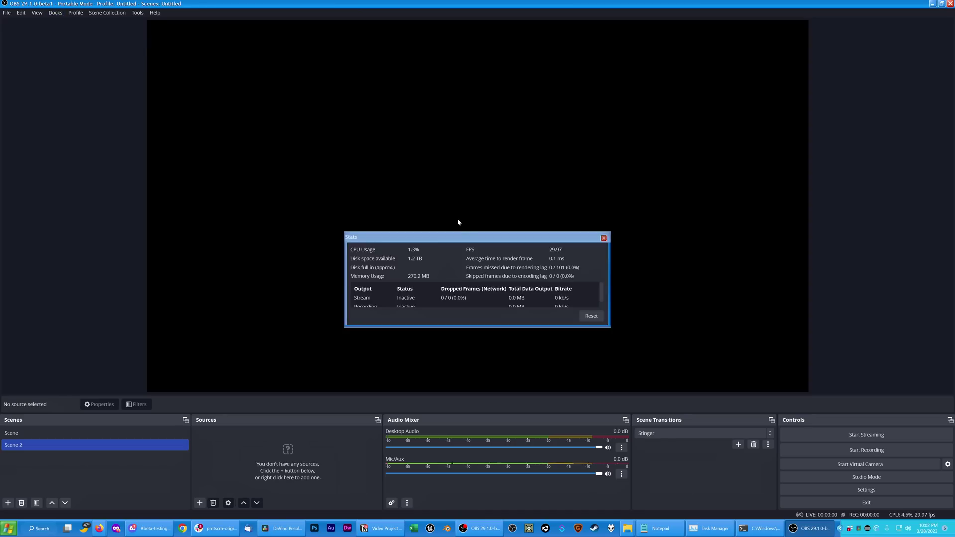
pyautogui.moveTo(456, 232); pyautogui.dragTo(440, 58)
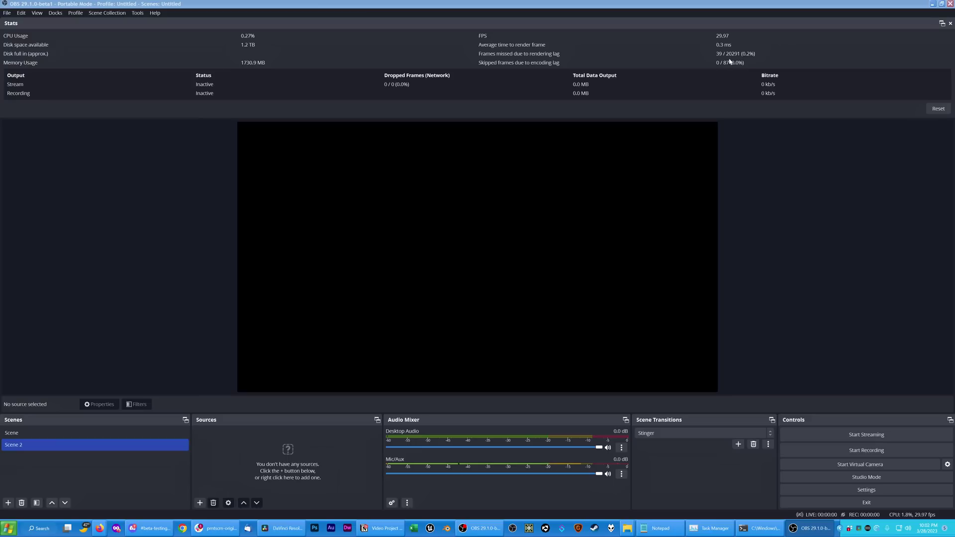
# - Reapply the Stinger properties, reset the stats counters, and switch to Scene with Display Capture
pyautogui.click(770, 445)
pyautogui.click(789, 462)
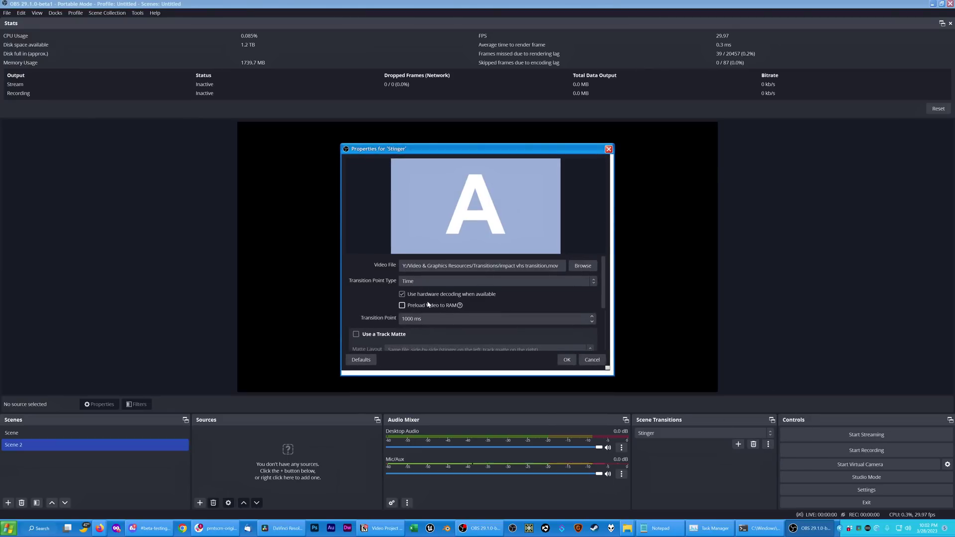
pyautogui.click(572, 362)
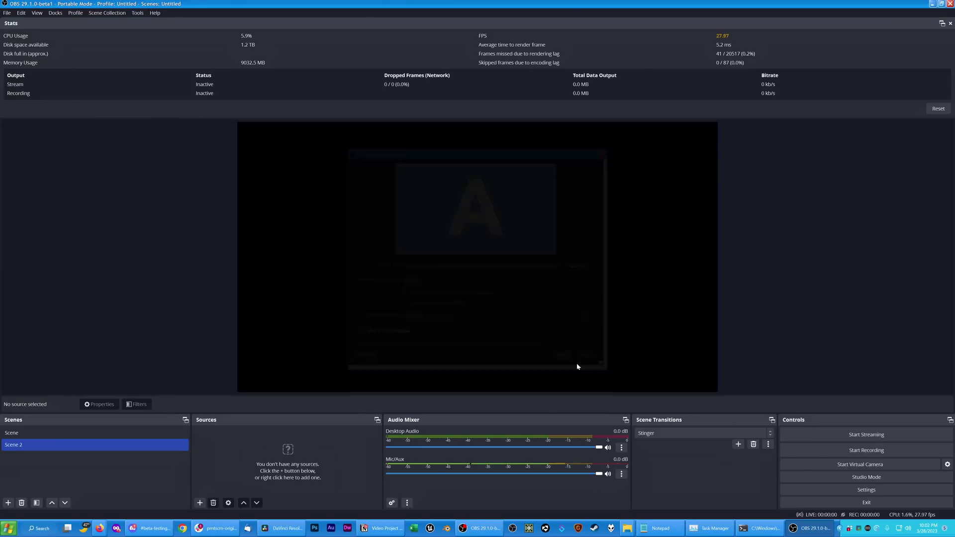
pyautogui.click(841, 500)
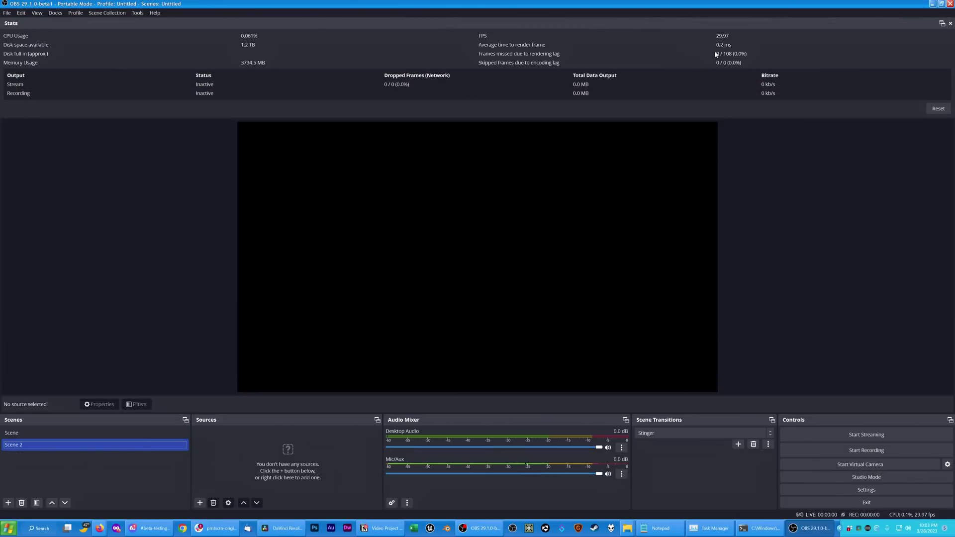
pyautogui.click(121, 434)
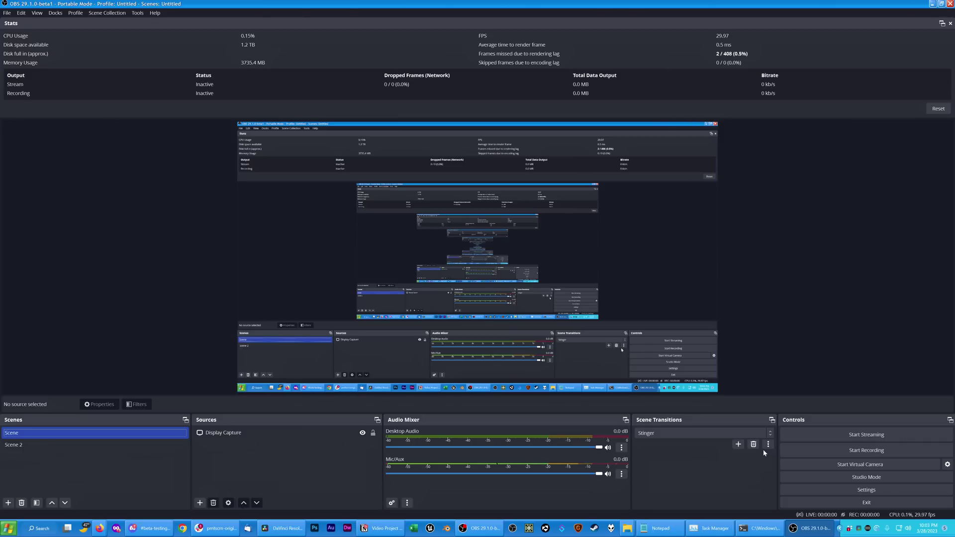
# - Preview the stinger transition three times from its properties, then confirm the settings
pyautogui.click(780, 465)
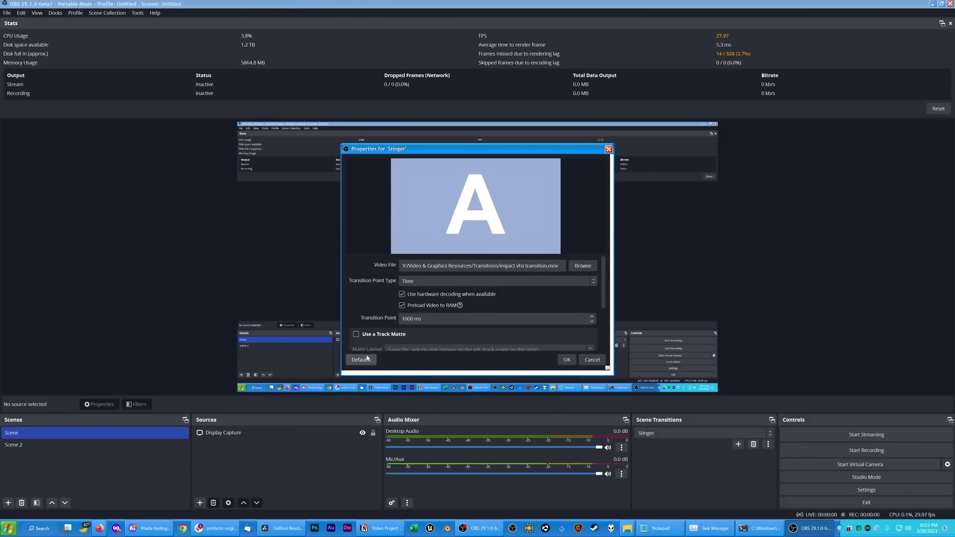
pyautogui.scroll(-3, 368, 311)
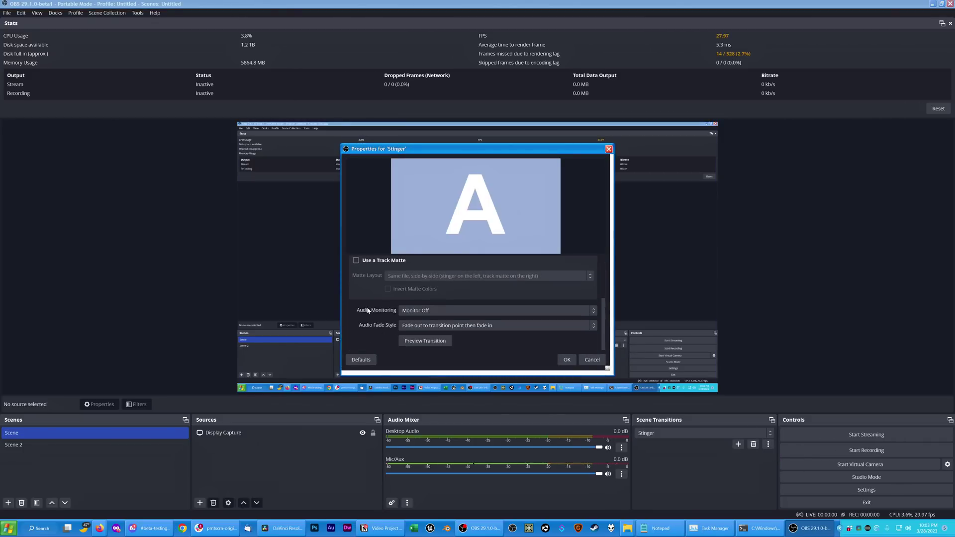
pyautogui.click(419, 343)
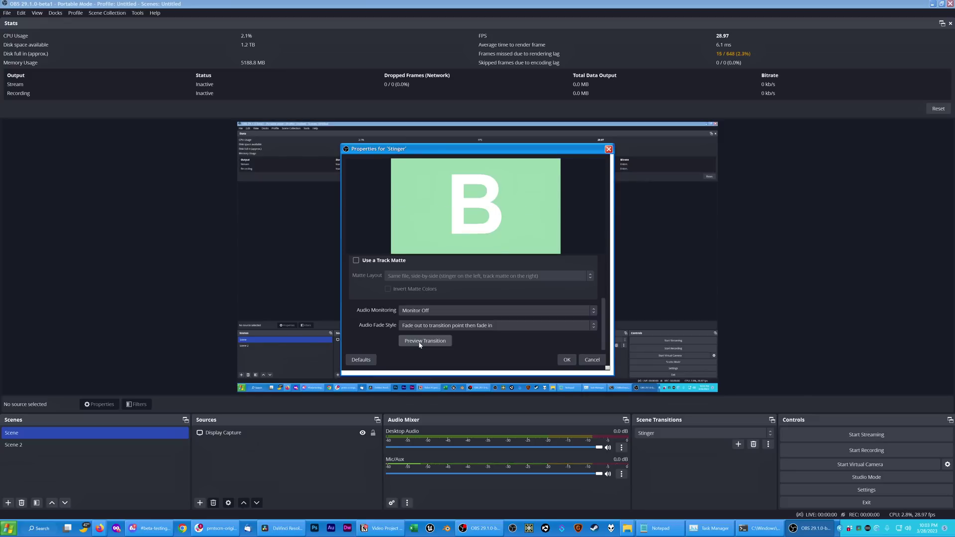
pyautogui.click(419, 343)
pyautogui.click(419, 343)
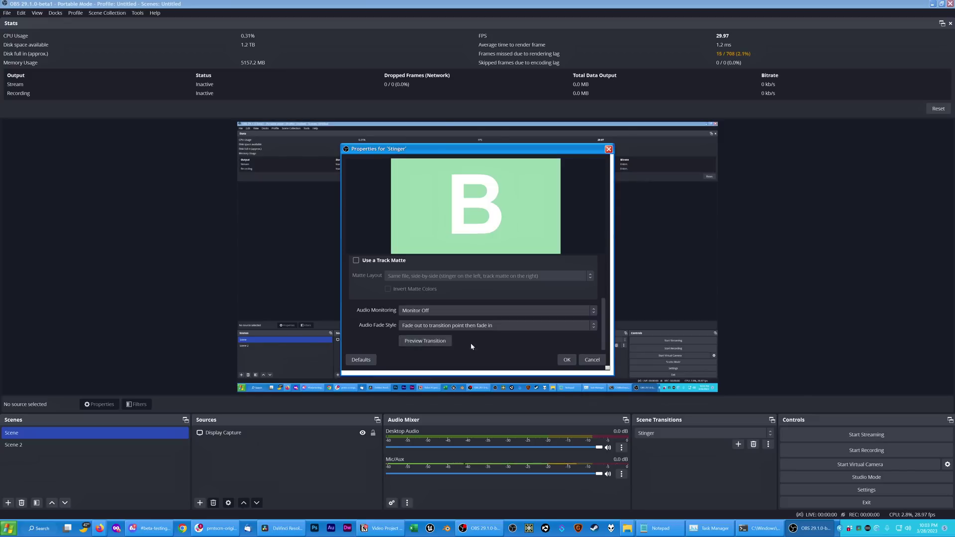
pyautogui.click(566, 360)
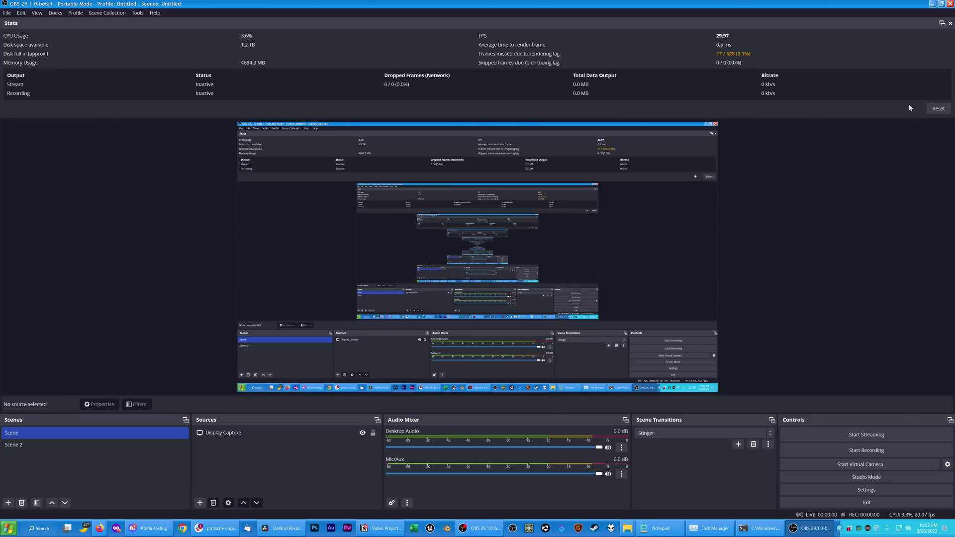
# - Alternate between Scene and the empty Scene 2 several times, finishing on Scene 2
pyautogui.click(71, 448)
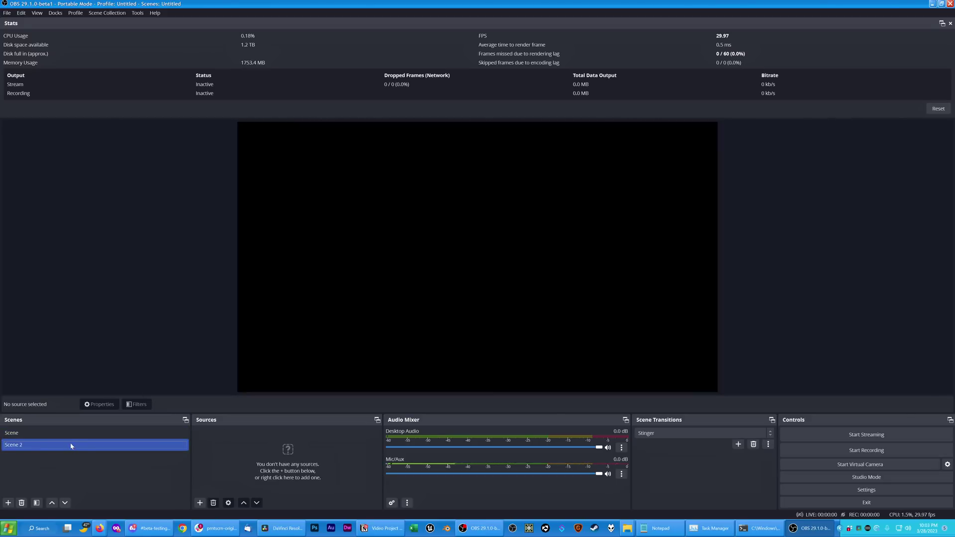
pyautogui.click(72, 434)
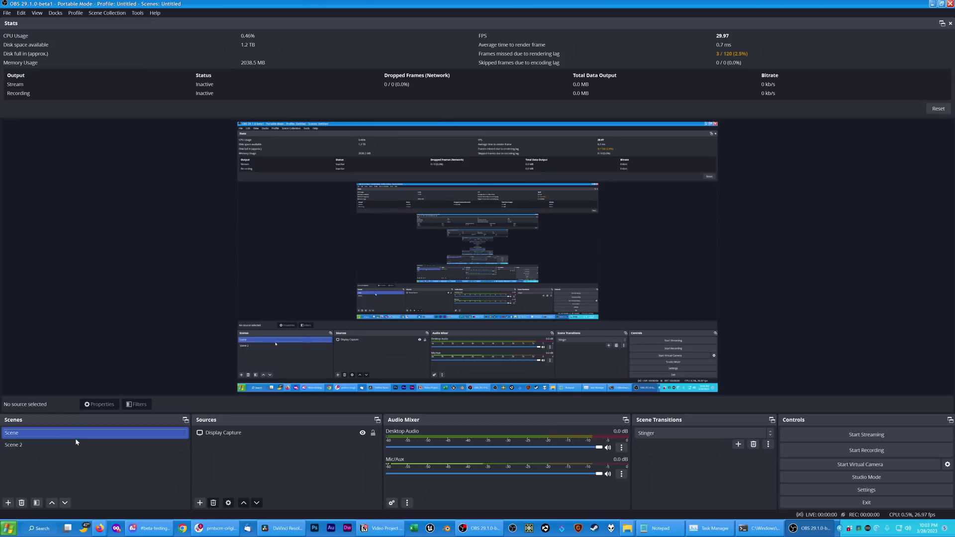
pyautogui.click(76, 443)
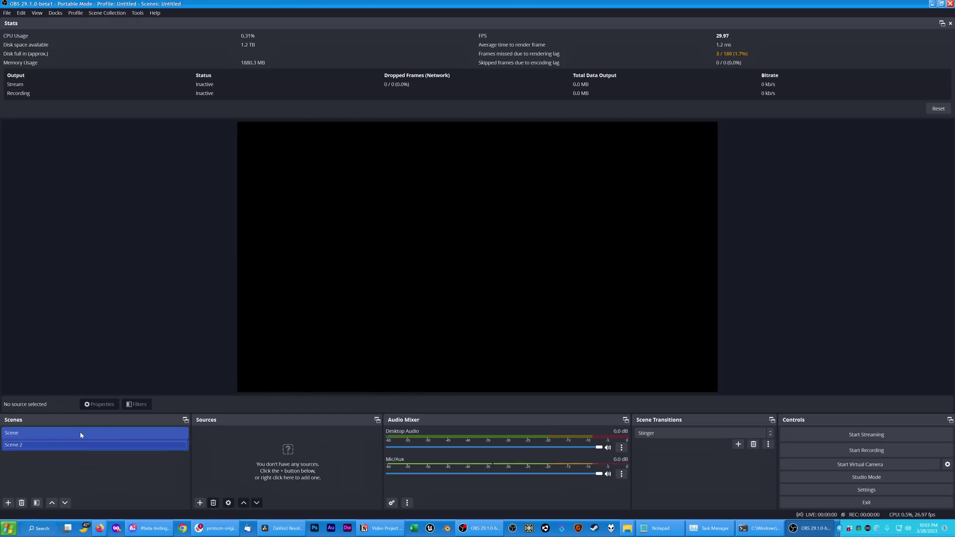
pyautogui.click(81, 435)
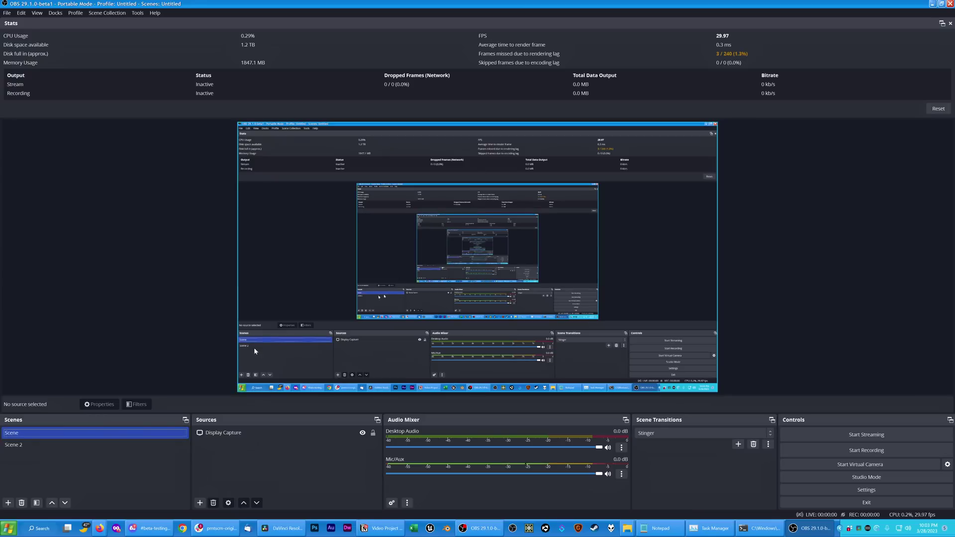
pyautogui.click(92, 445)
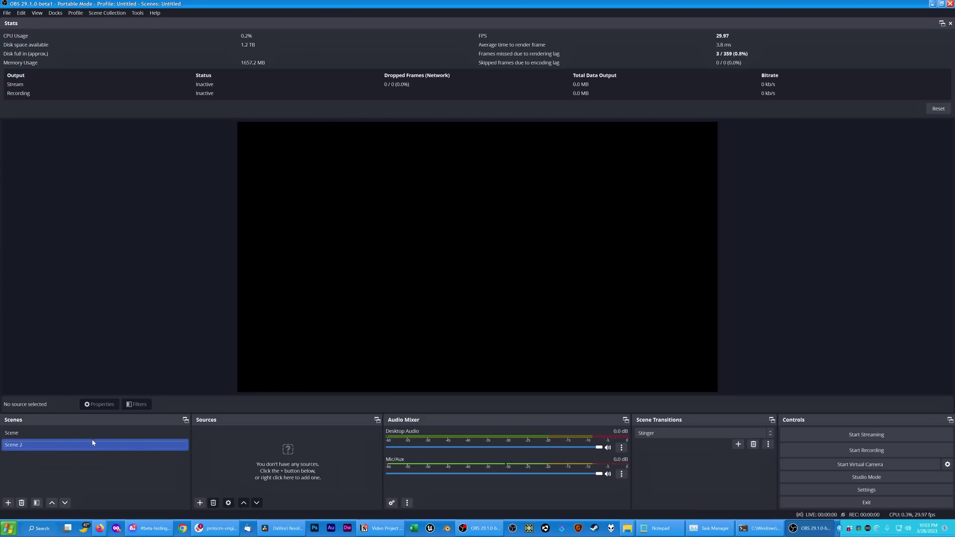
pyautogui.click(92, 433)
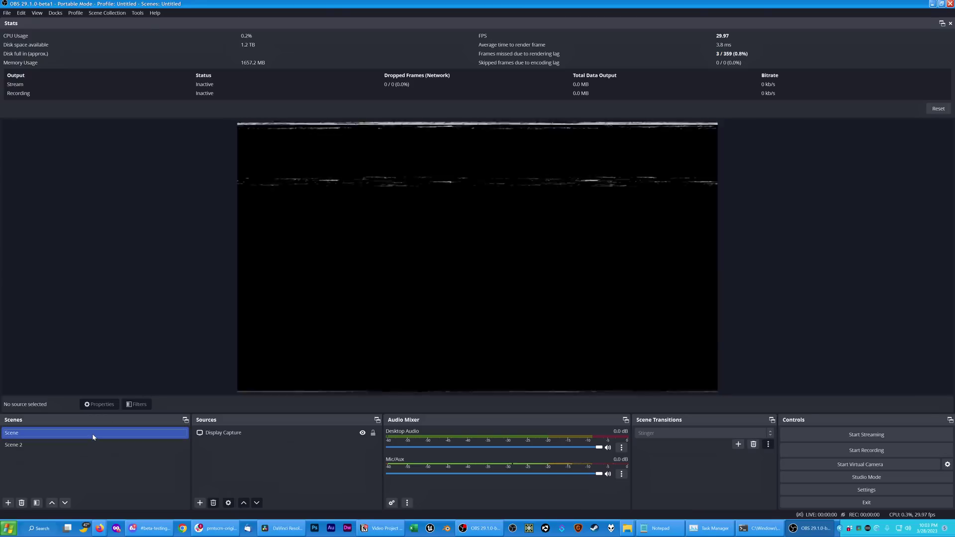
pyautogui.click(87, 445)
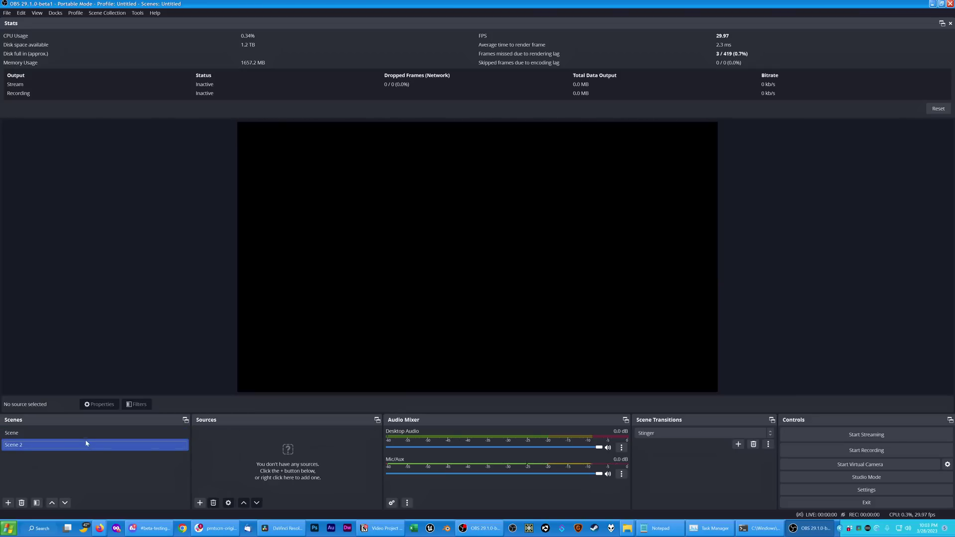
pyautogui.click(87, 438)
pyautogui.click(84, 441)
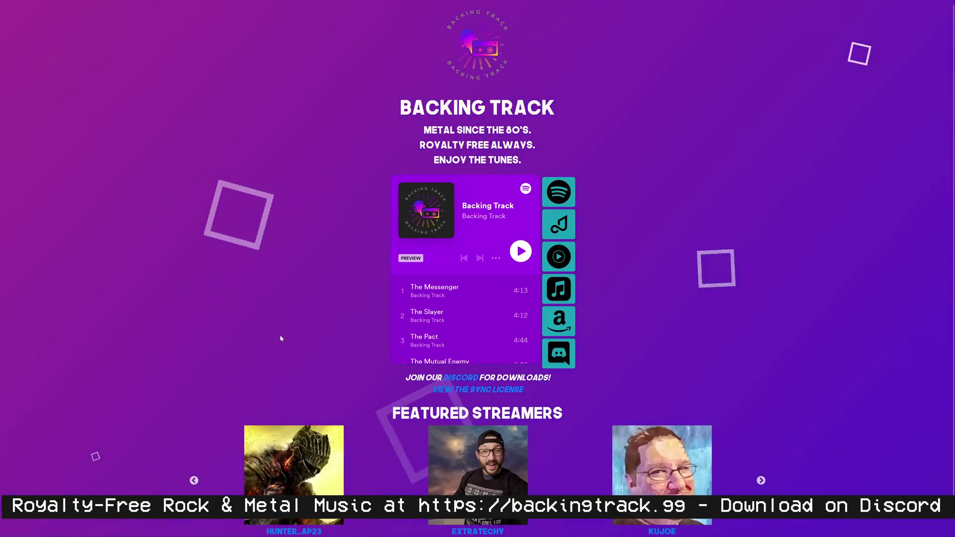
# - Play The Messenger in the Spotify embed, then go to Backing Track's YouTube Music artist page
pyautogui.click(406, 292)
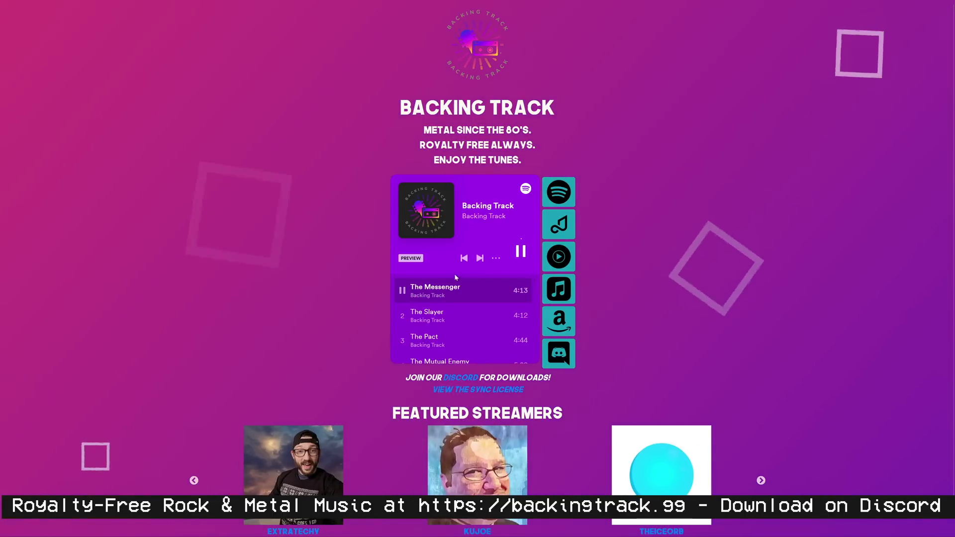
pyautogui.click(560, 253)
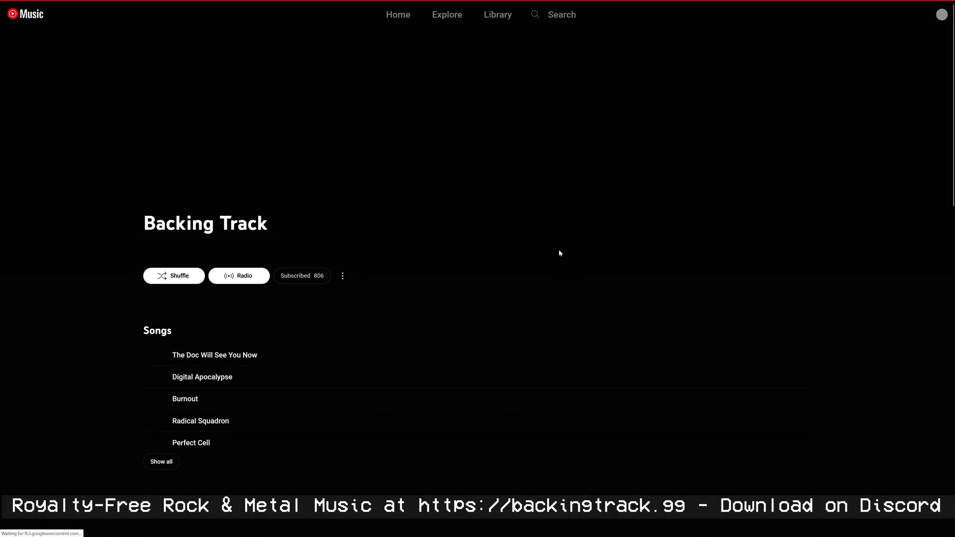
# - Open the Slayer Wars album from the Albums list and start The Messenger
pyautogui.scroll(-4, 341, 316)
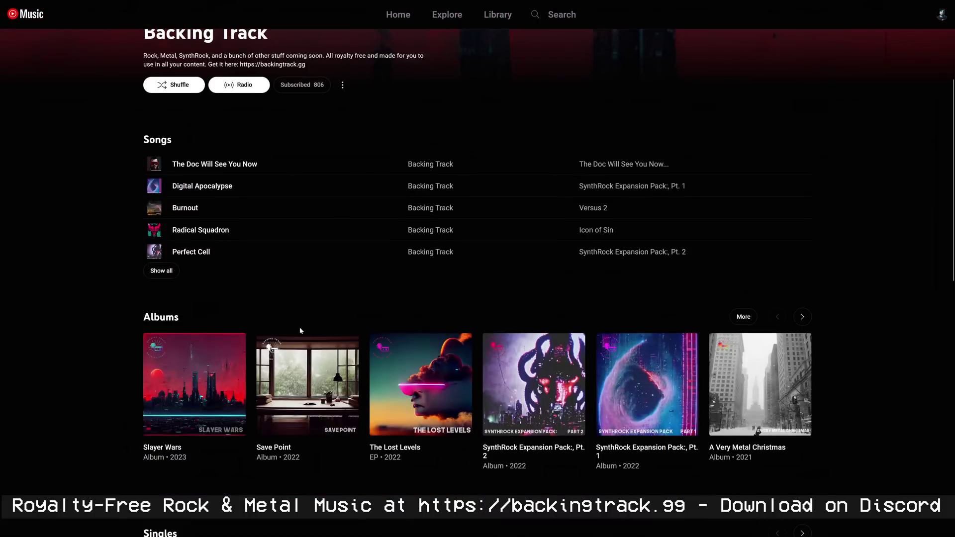
pyautogui.click(194, 383)
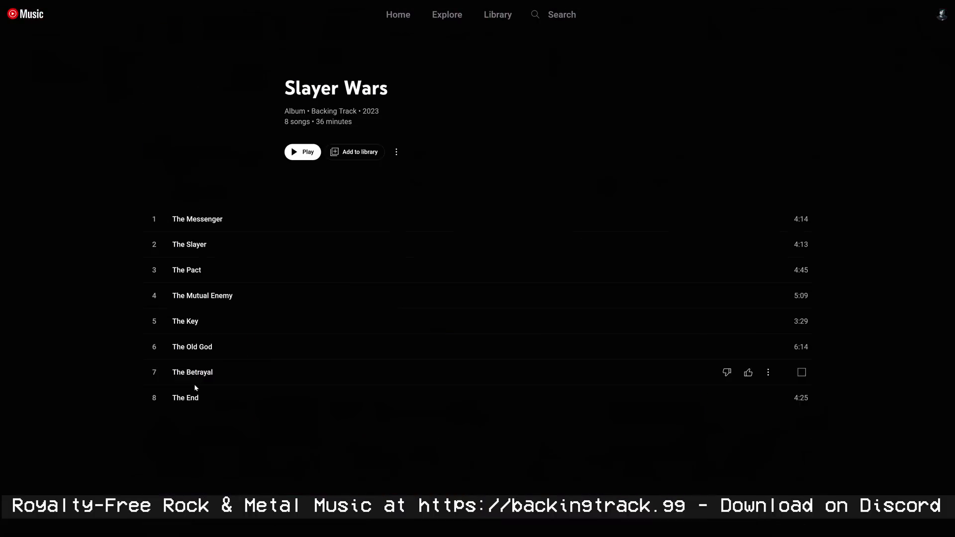
pyautogui.click(156, 219)
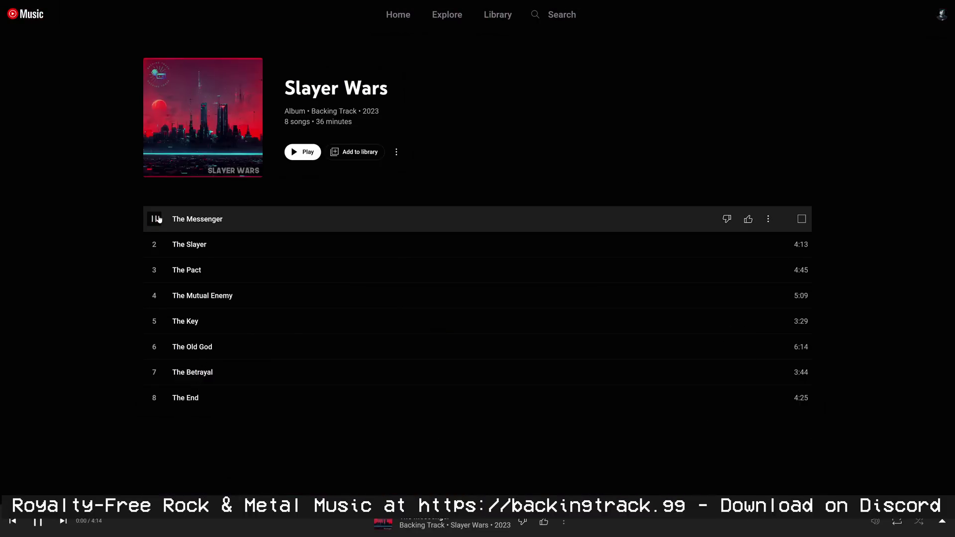